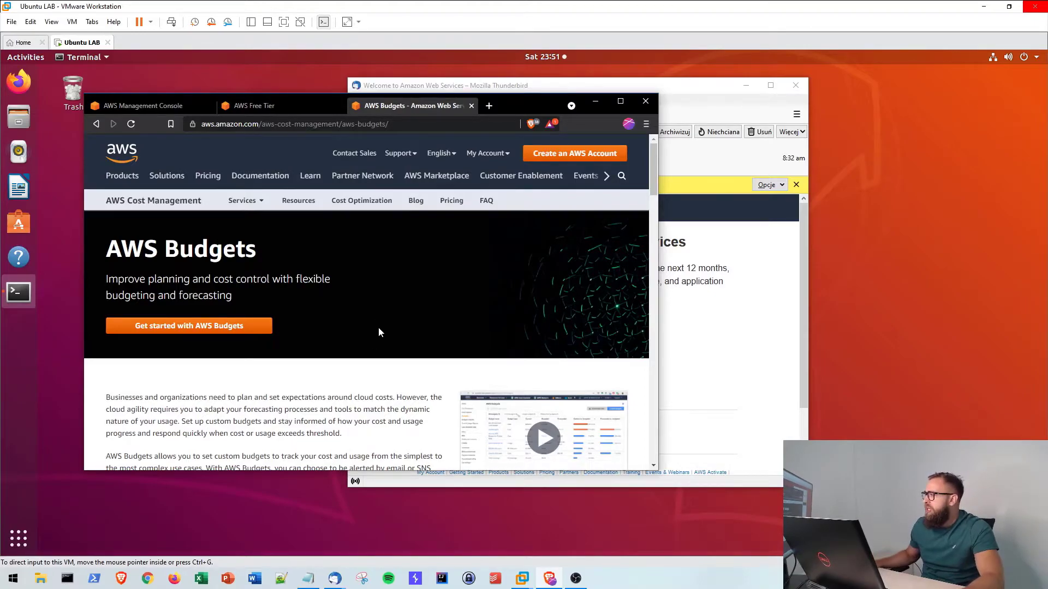
- Scroll down the AWS Budgets product page to look over its content
scroll(376, 326, down, 4)
- Return to the top of the AWS Budgets page and choose 'Get started with AWS Budgets'
scroll(365, 327, up, 3)
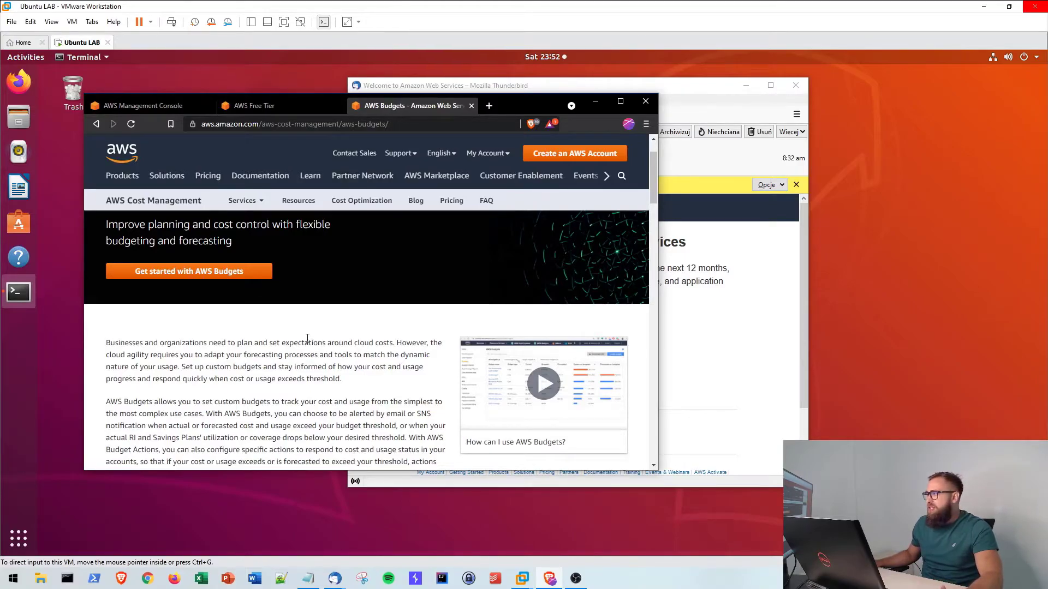
scroll(307, 338, up, 1)
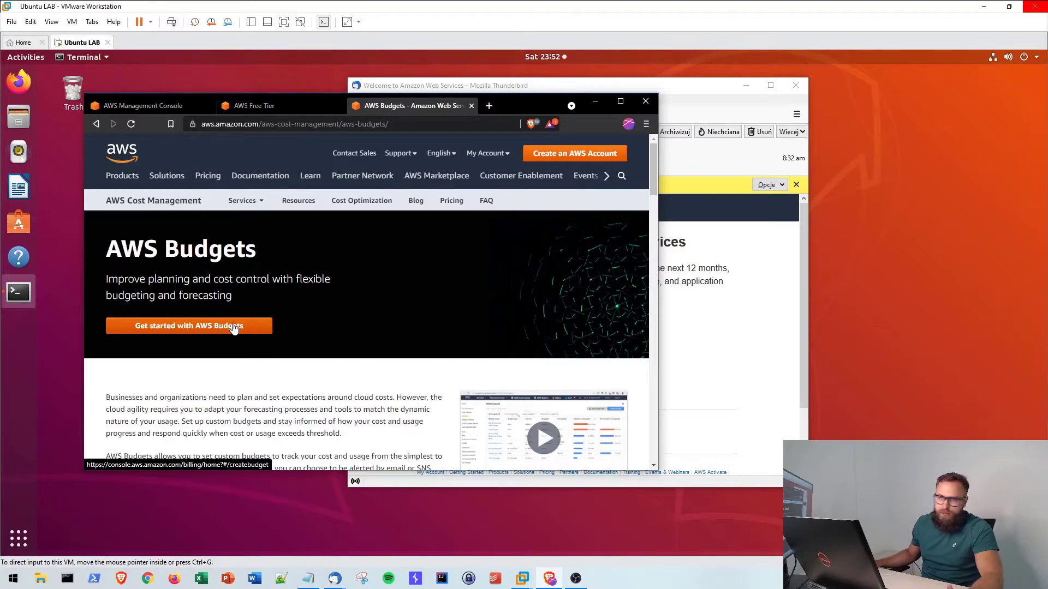
click(234, 326)
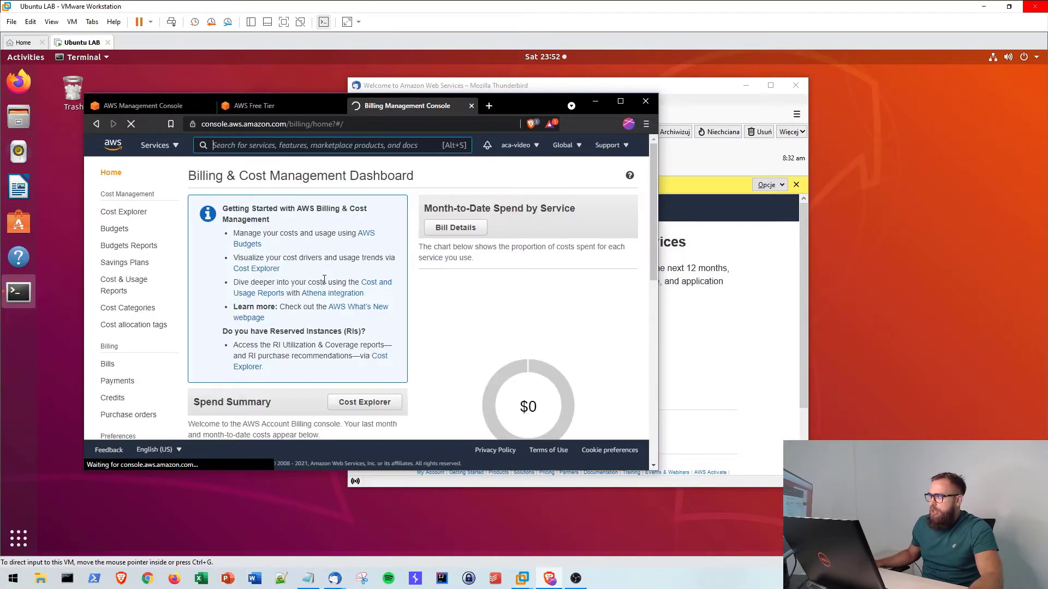
- Review the Billing dashboard's $0.00 June 2021 balance, then follow the AWS Budgets link
scroll(476, 249, down, 3)
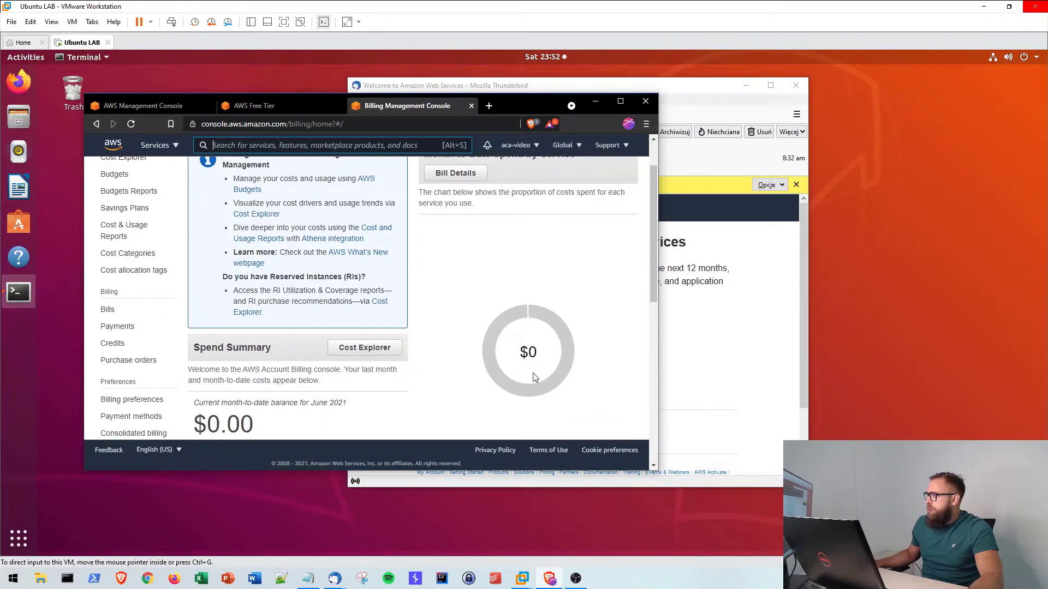
scroll(530, 251, down, 3)
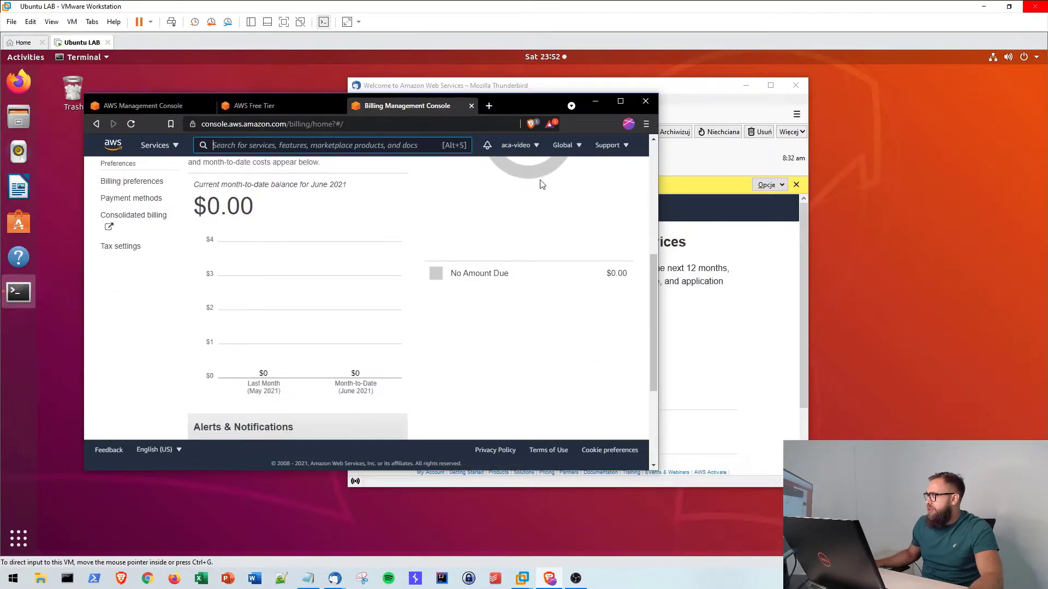
scroll(469, 279, up, 4)
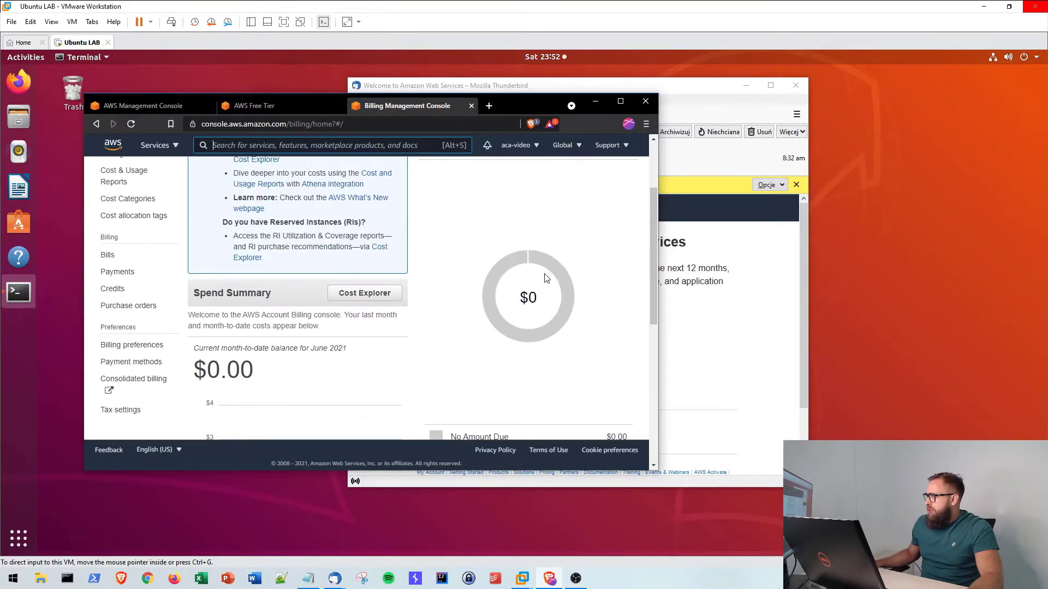
scroll(551, 306, up, 2)
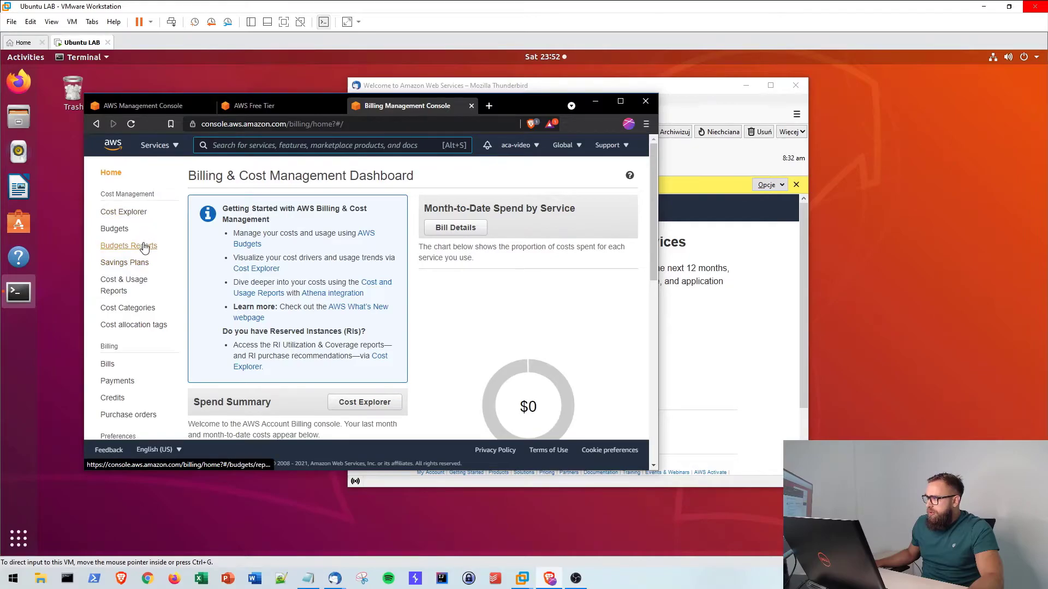
scroll(144, 248, down, 2)
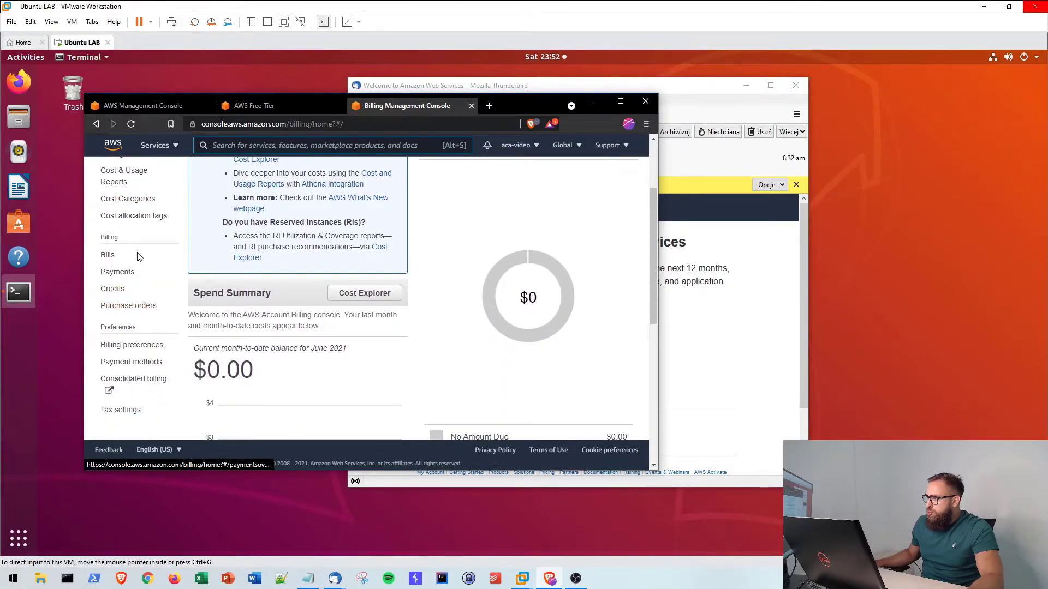
scroll(139, 256, down, 6)
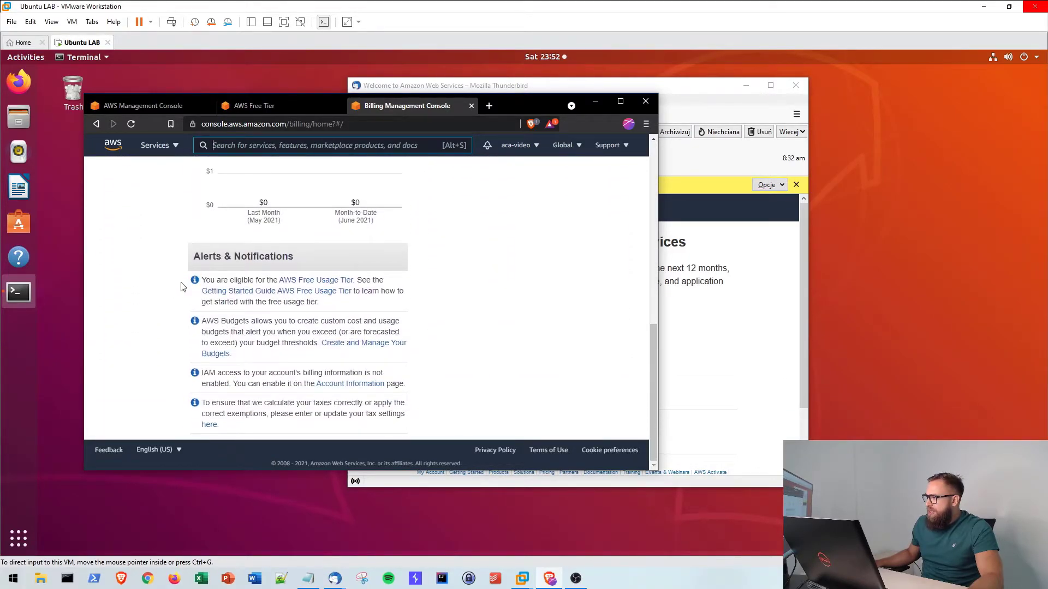
scroll(431, 314, up, 6)
scroll(439, 316, down, 1)
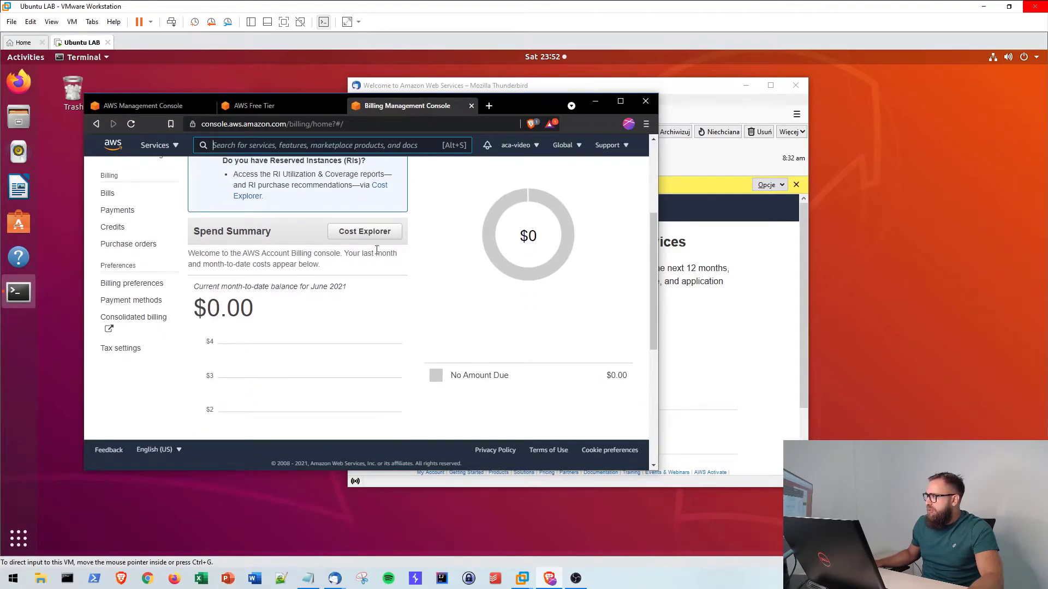
scroll(498, 311, up, 3)
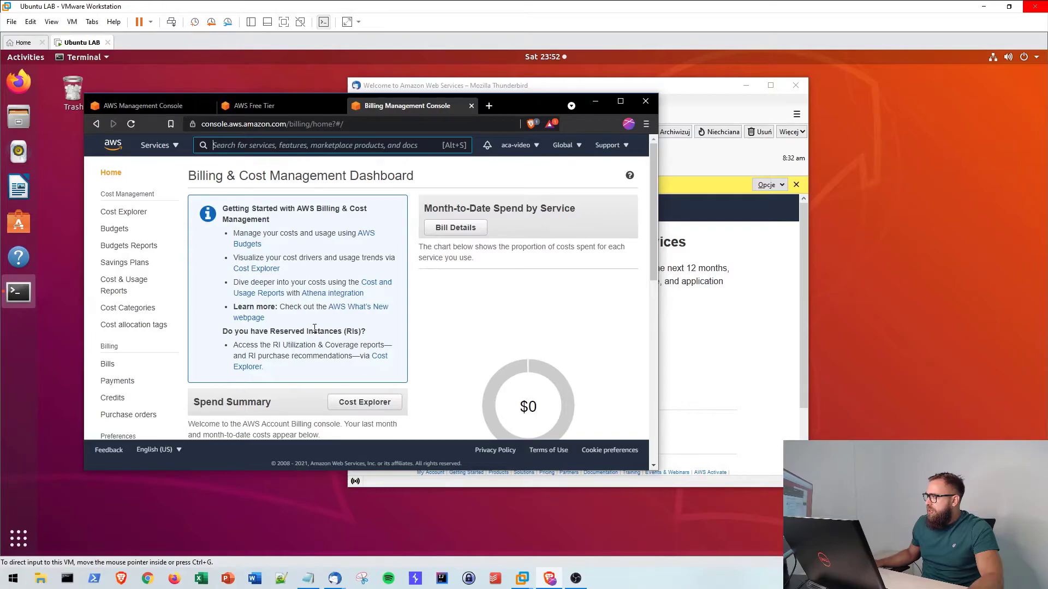
click(370, 240)
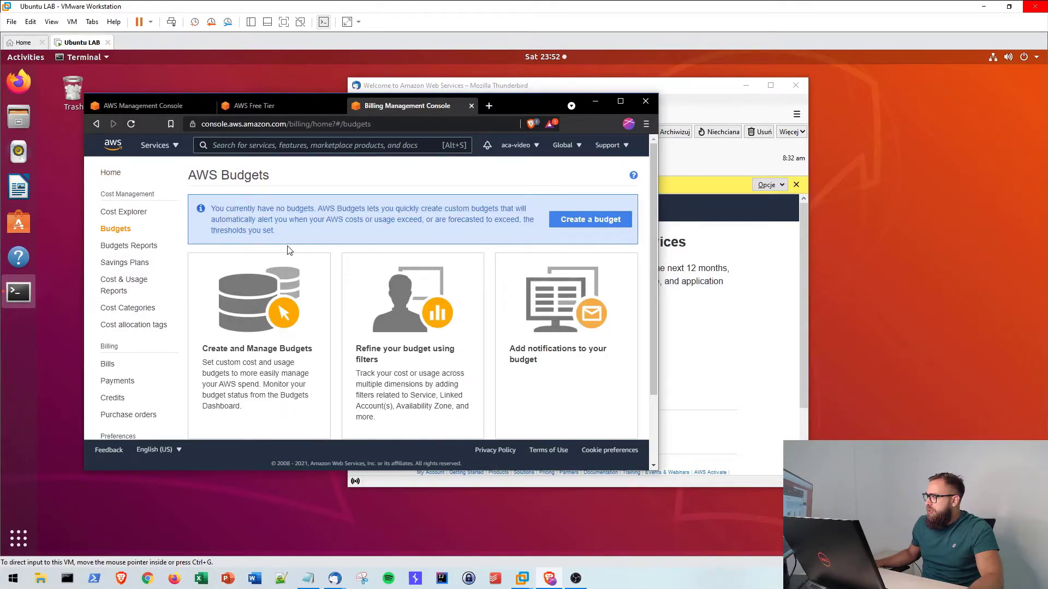
- Go back to the Billing dashboard and reopen the empty AWS Budgets page
click(96, 124)
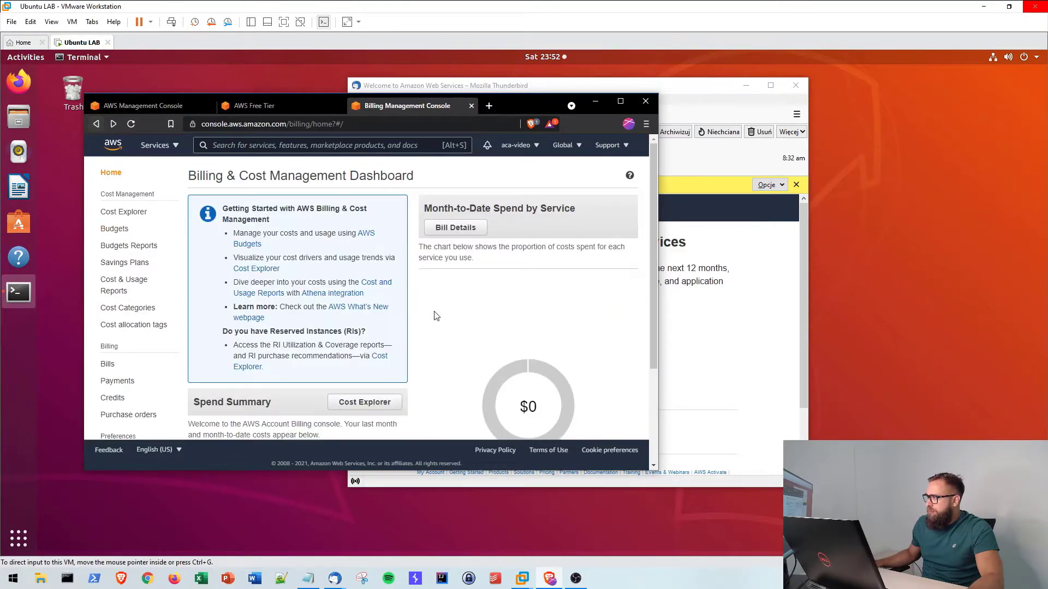
scroll(397, 355, down, 5)
scroll(140, 287, up, 2)
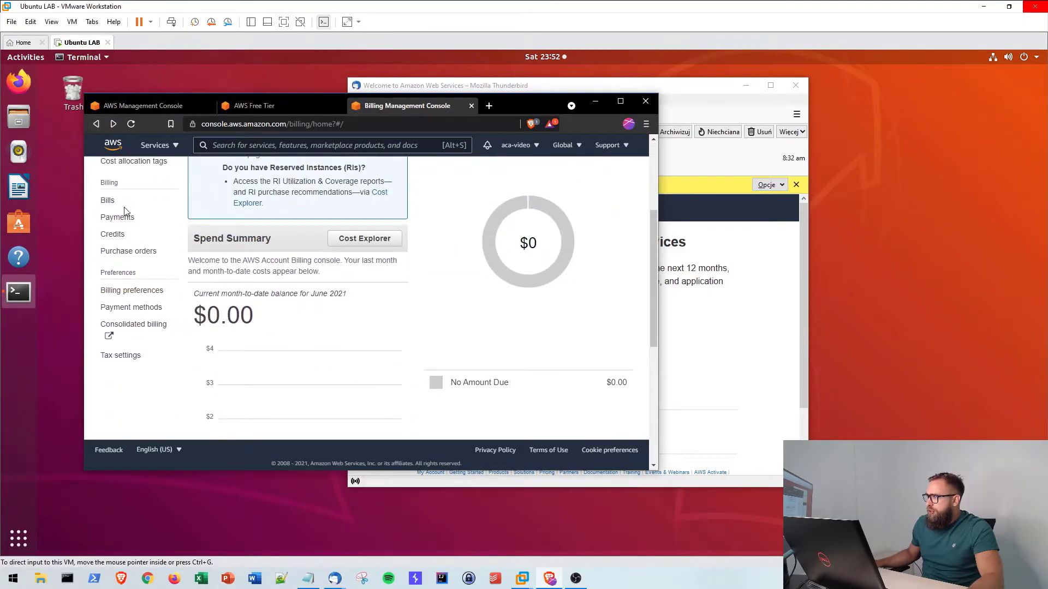
scroll(130, 263, up, 1)
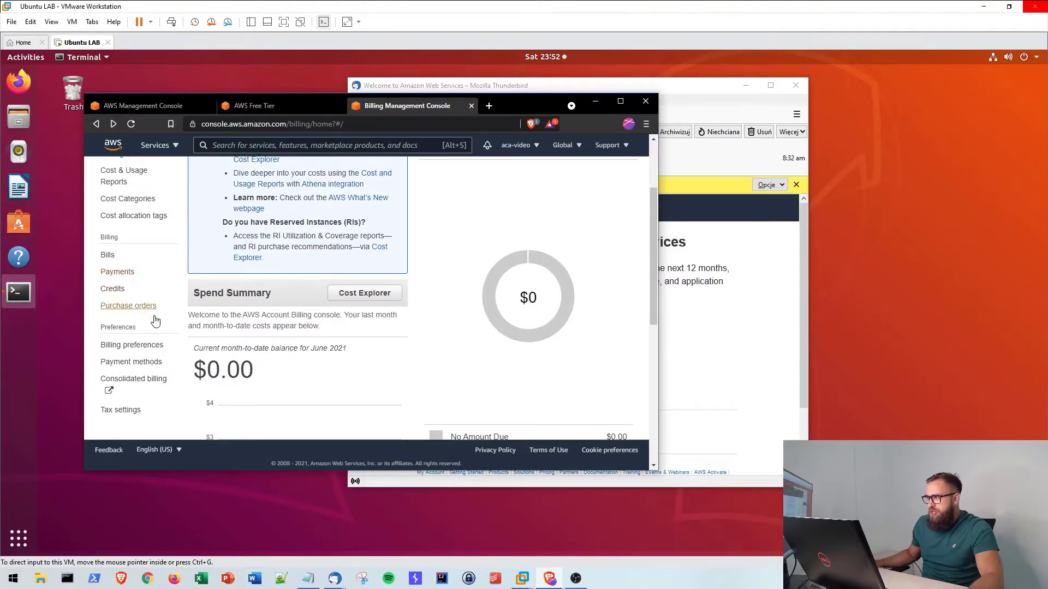
scroll(144, 361, up, 2)
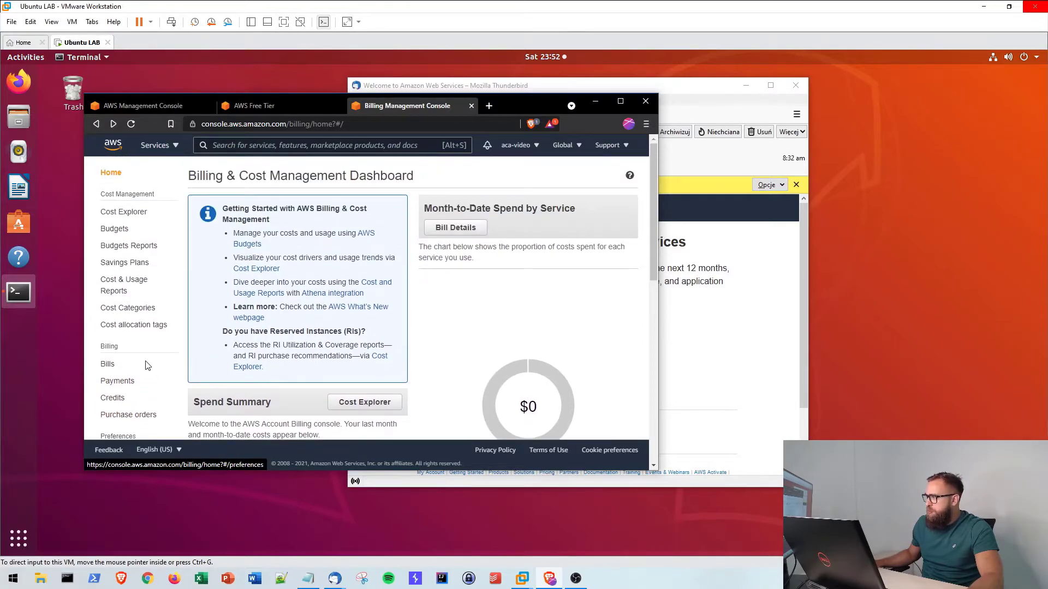
click(247, 246)
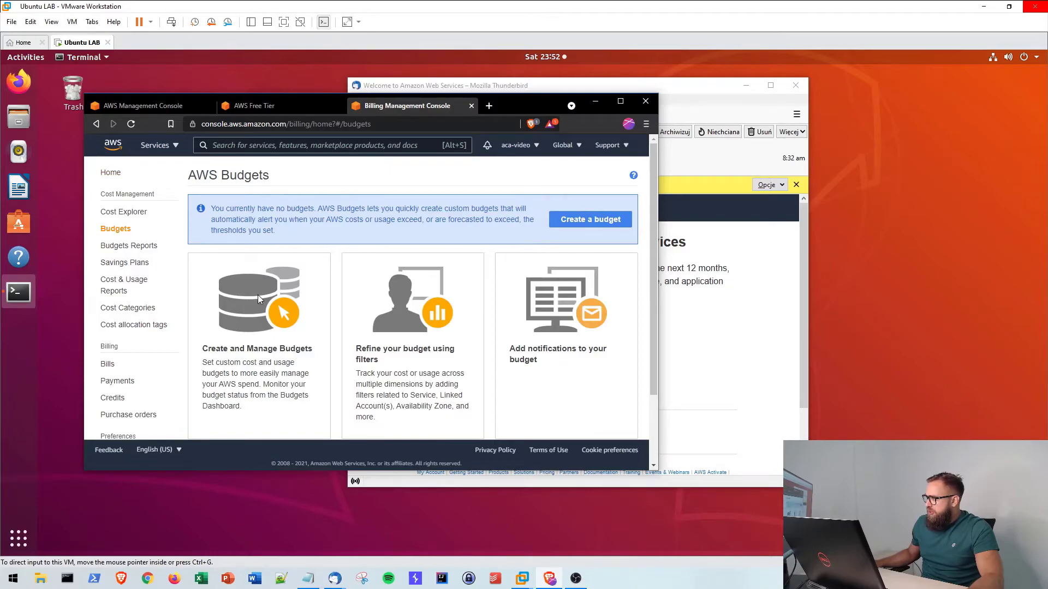
- Open the 'Managing Your Costs With Budgets' user guide from the Budgets page
scroll(264, 305, down, 1)
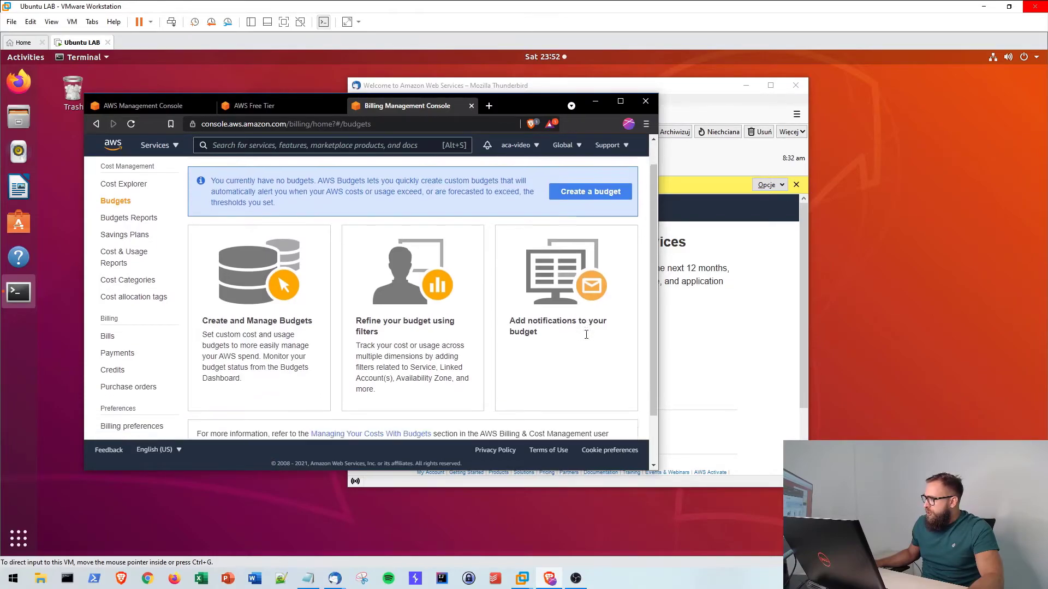
scroll(273, 267, down, 1)
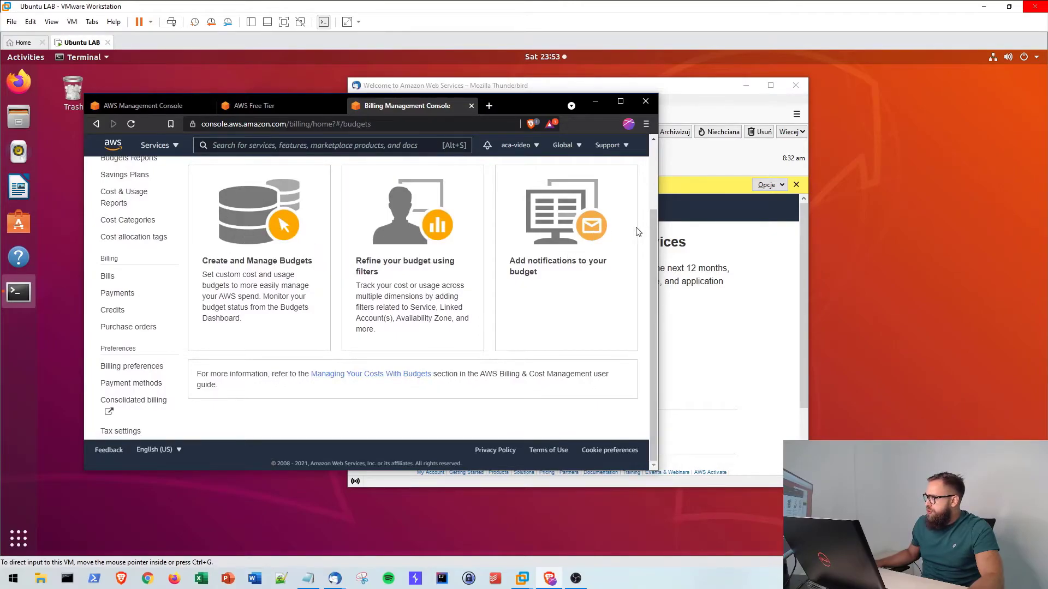
click(334, 376)
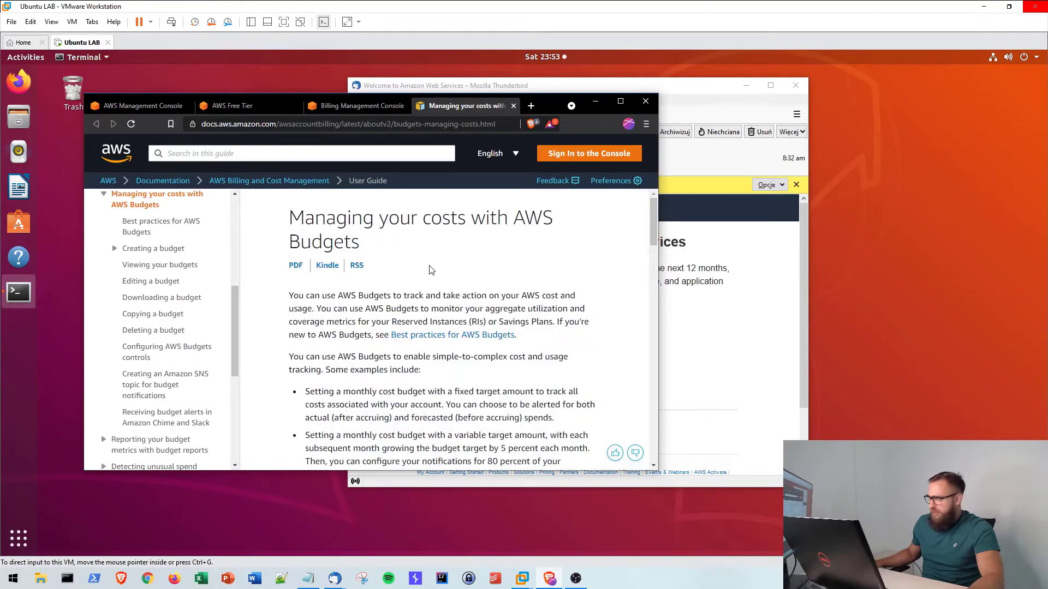
- Navigate the guide to the 'Creating a cost budget' procedure
scroll(420, 256, down, 10)
scroll(427, 281, down, 8)
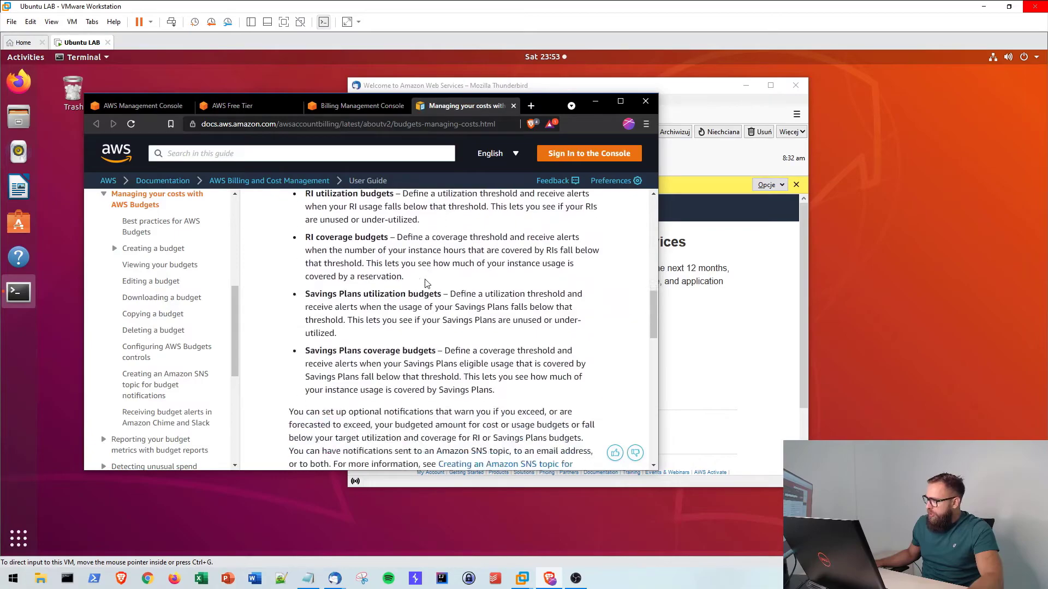
scroll(415, 283, down, 2)
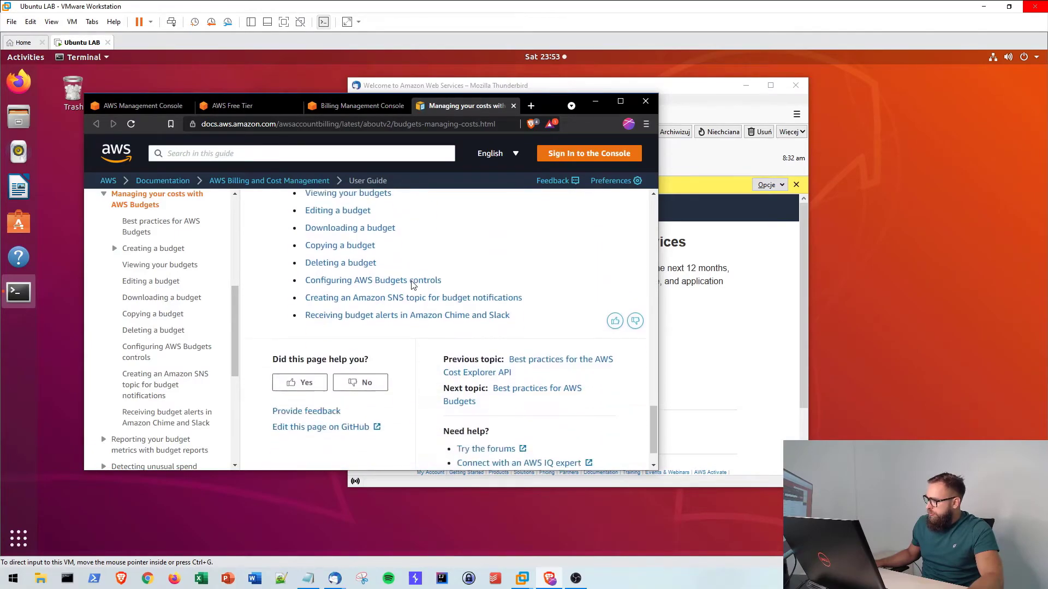
scroll(428, 325, up, 5)
scroll(448, 350, up, 8)
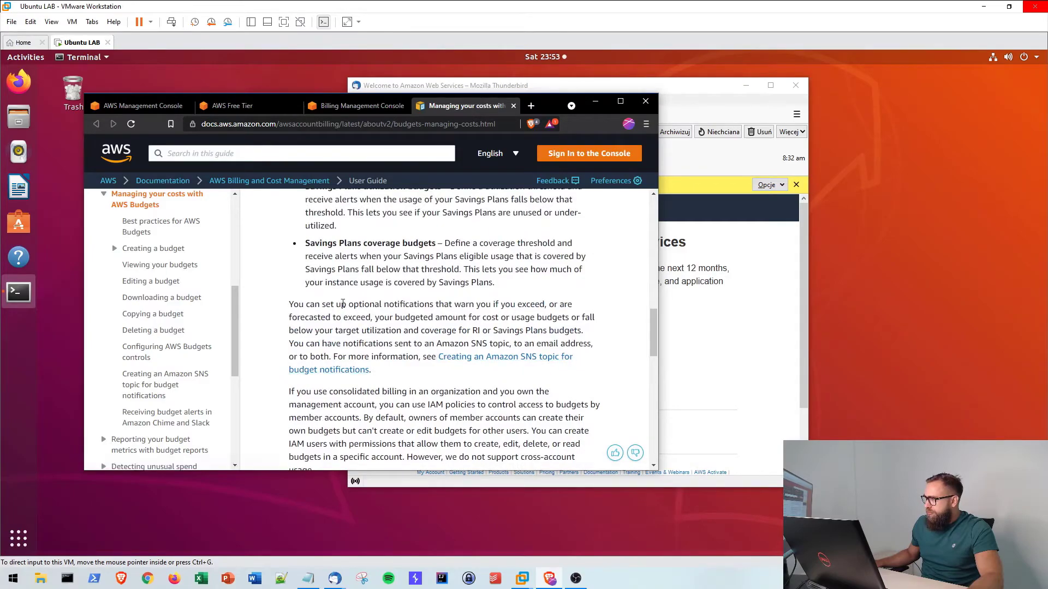
click(168, 247)
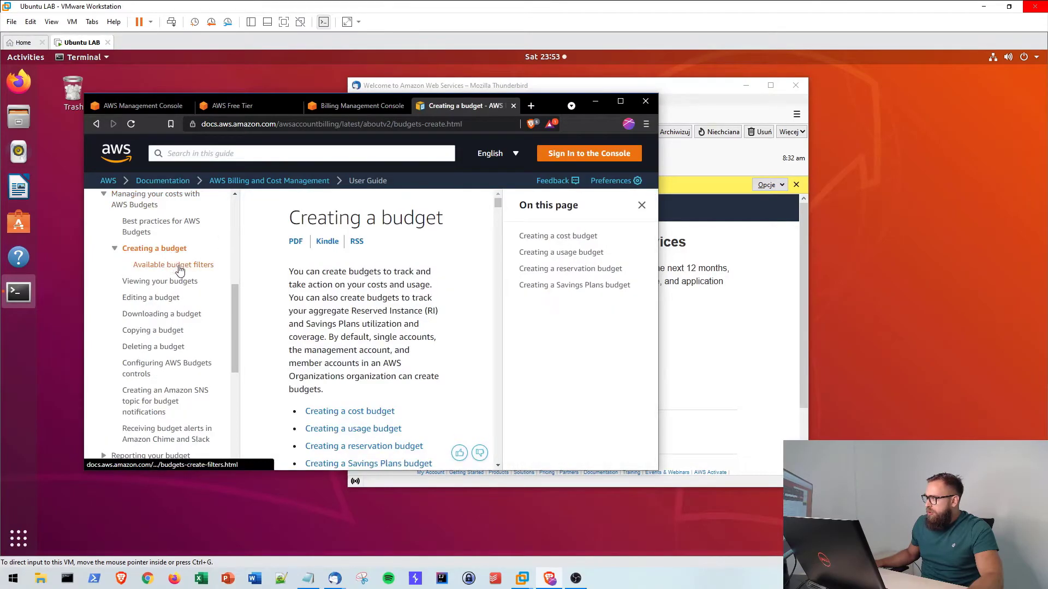
click(367, 412)
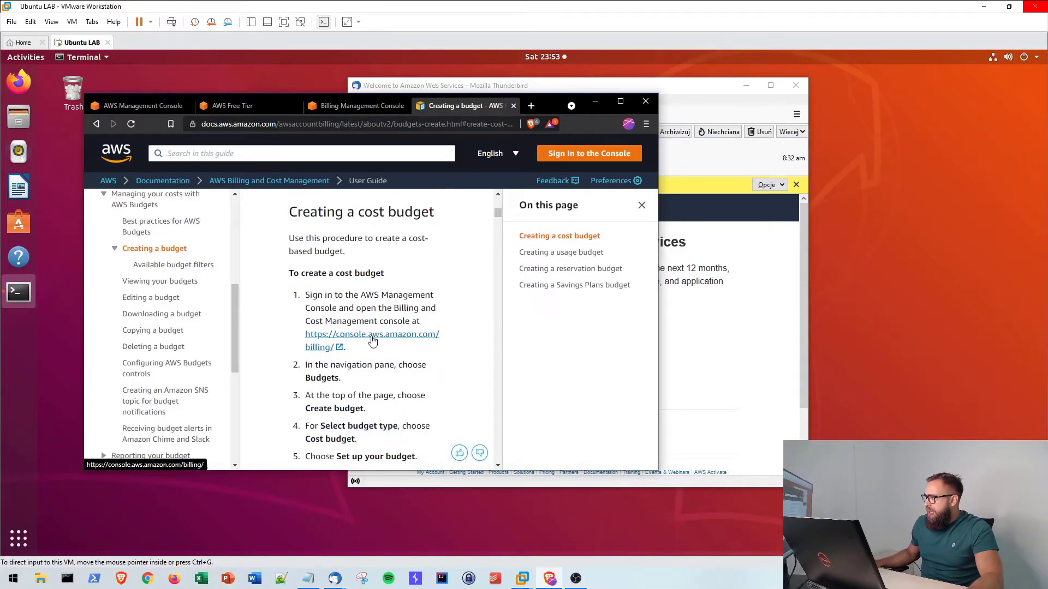
- Open the step 1 billing console link in a new background tab
triple_click(307, 211)
click(453, 239)
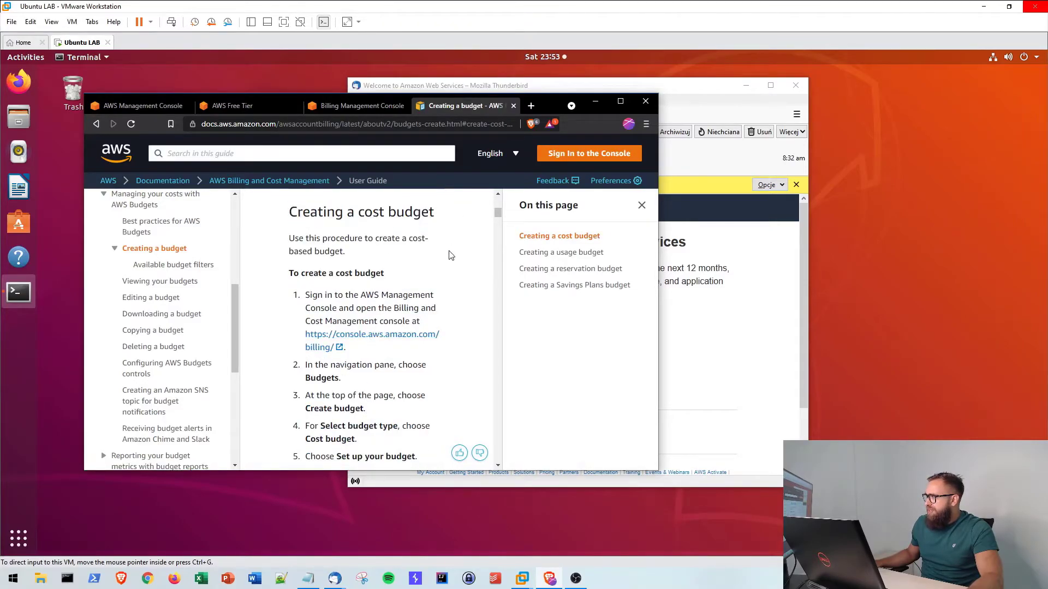
right_click(365, 341)
click(382, 348)
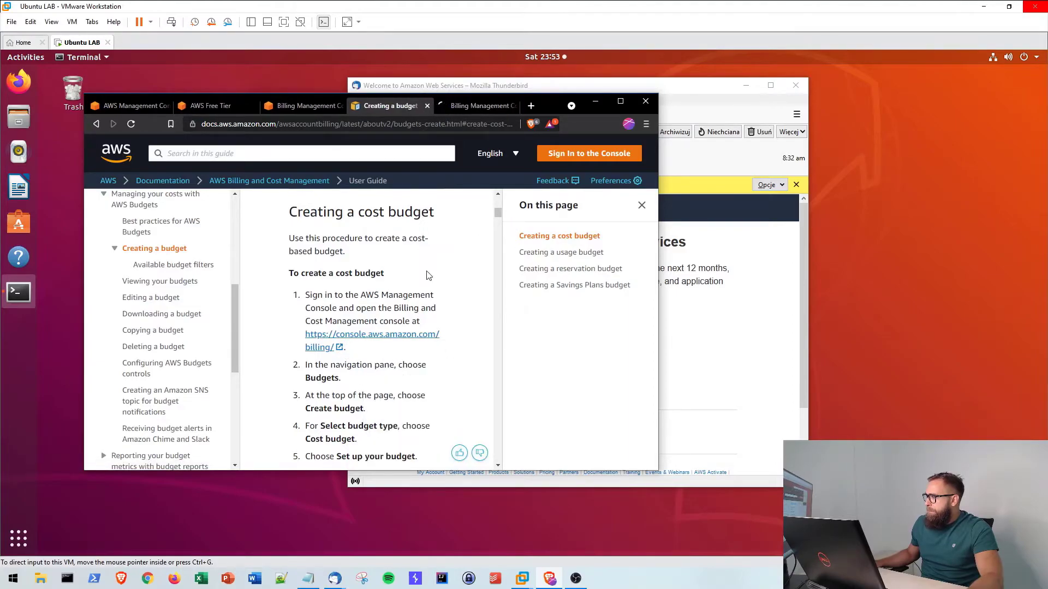
- In the new billing console tab, go to Budgets and start a new cost budget
click(479, 107)
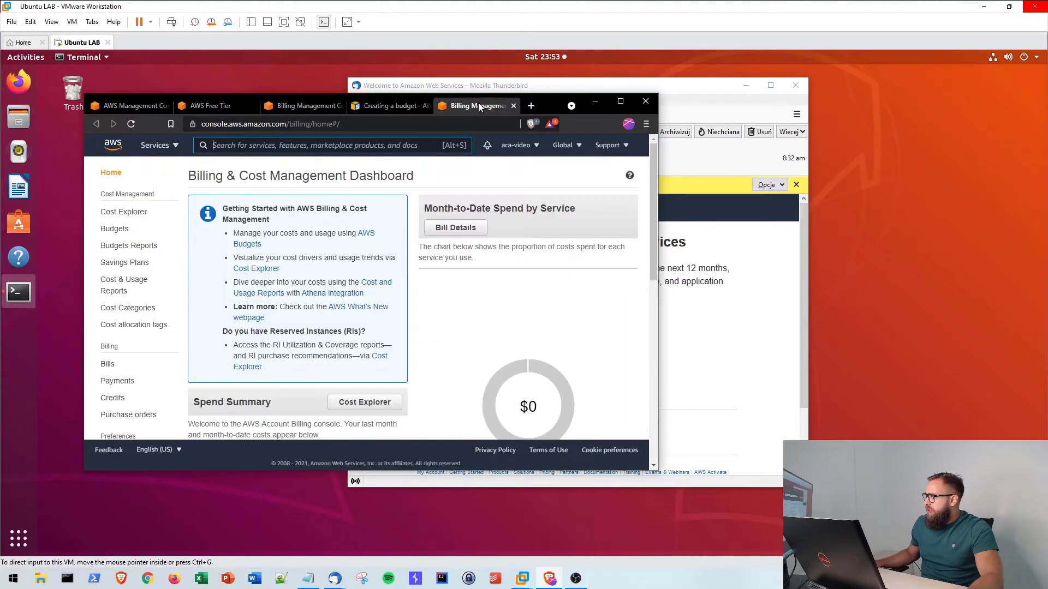
click(116, 229)
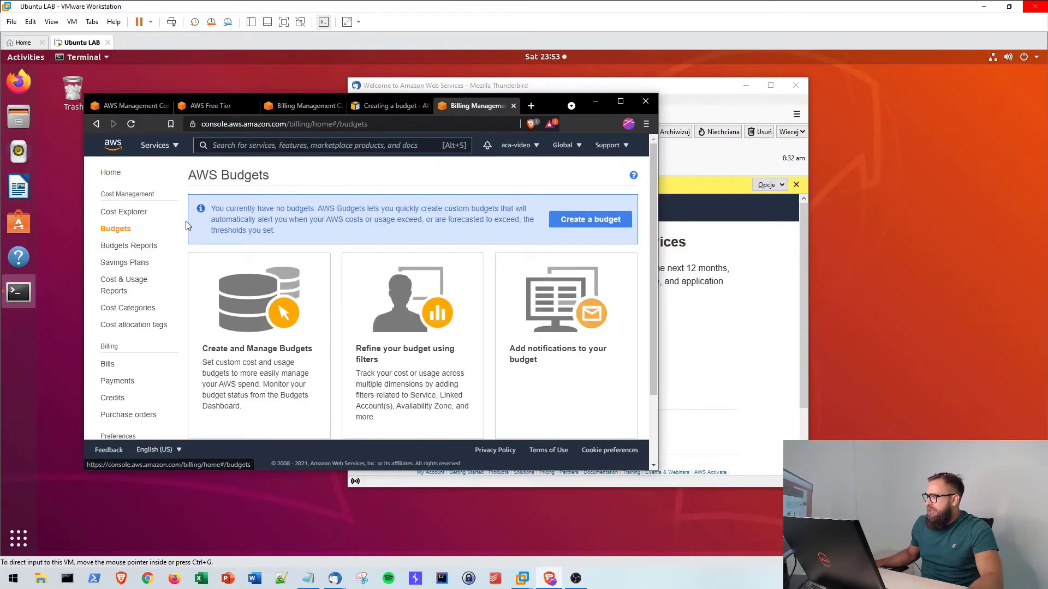
click(589, 219)
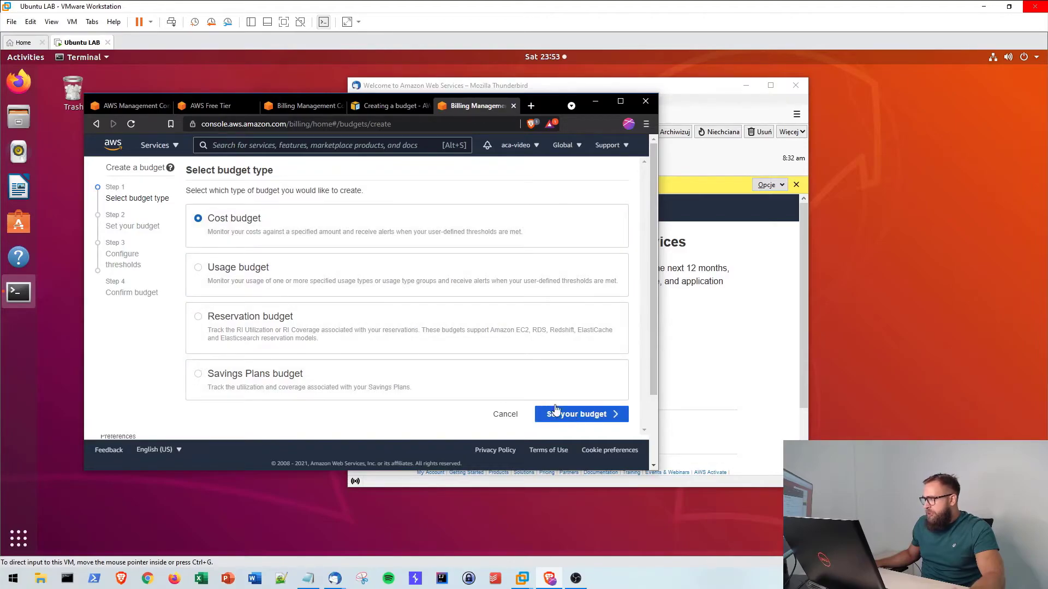
- Continue to Set your budget and name it 'Budzet mojego aws'
click(568, 418)
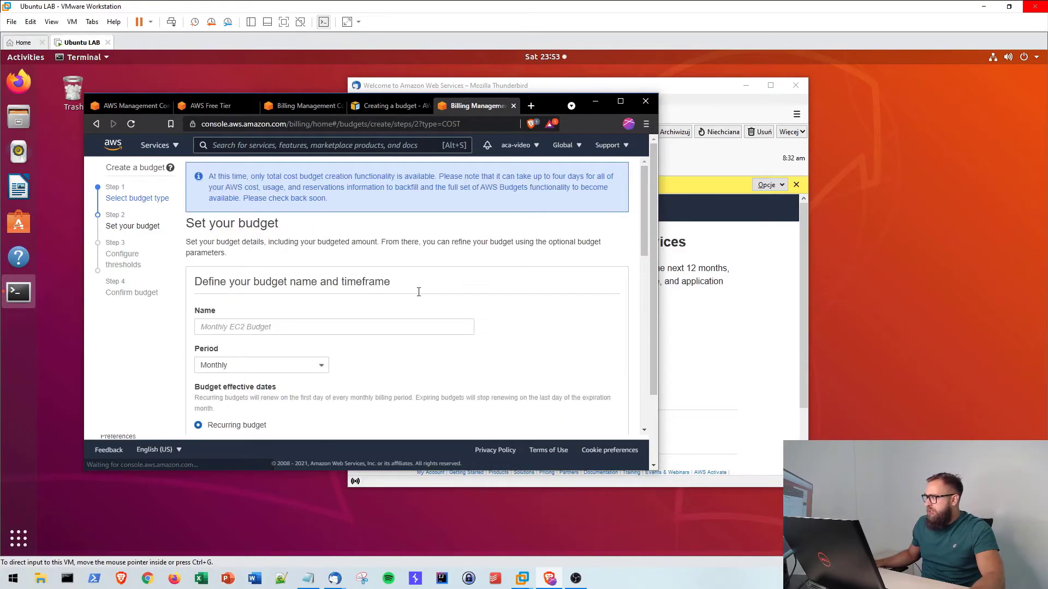
scroll(306, 283, down, 2)
click(279, 271)
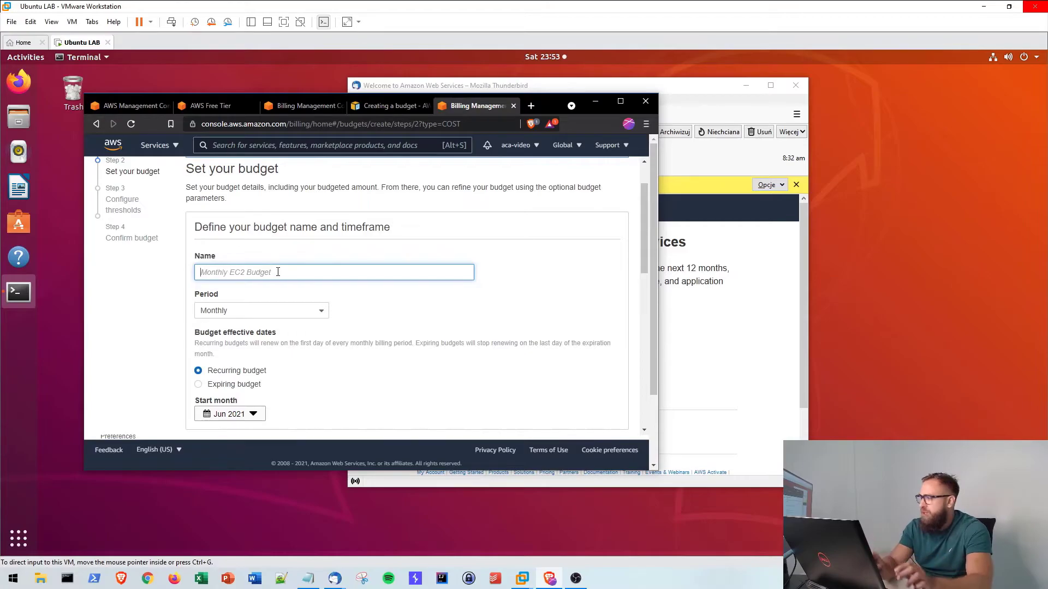
text(Bud)
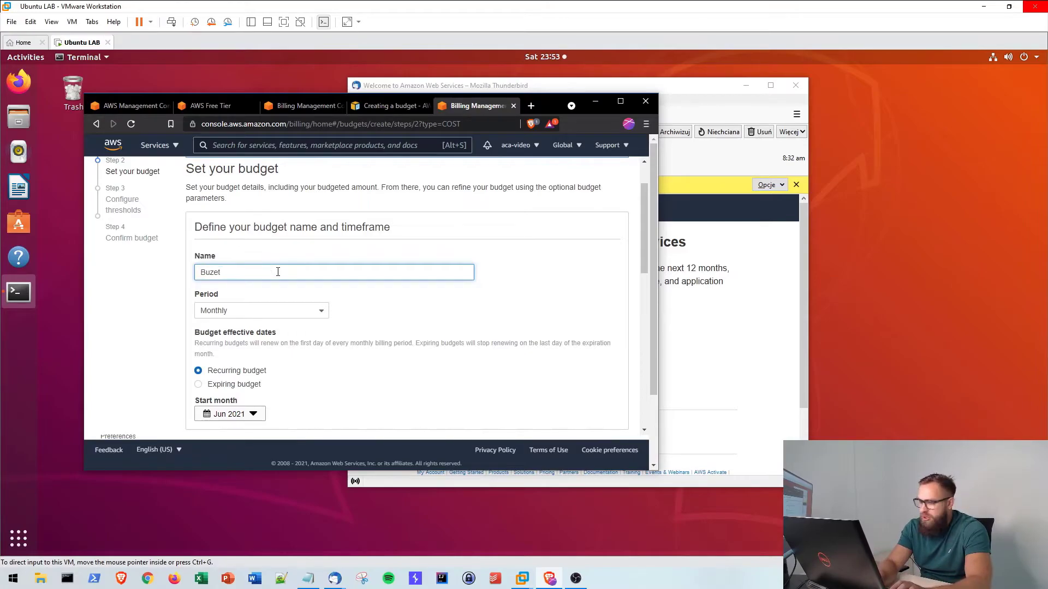
key(BackSpace)
text(dzet mo)
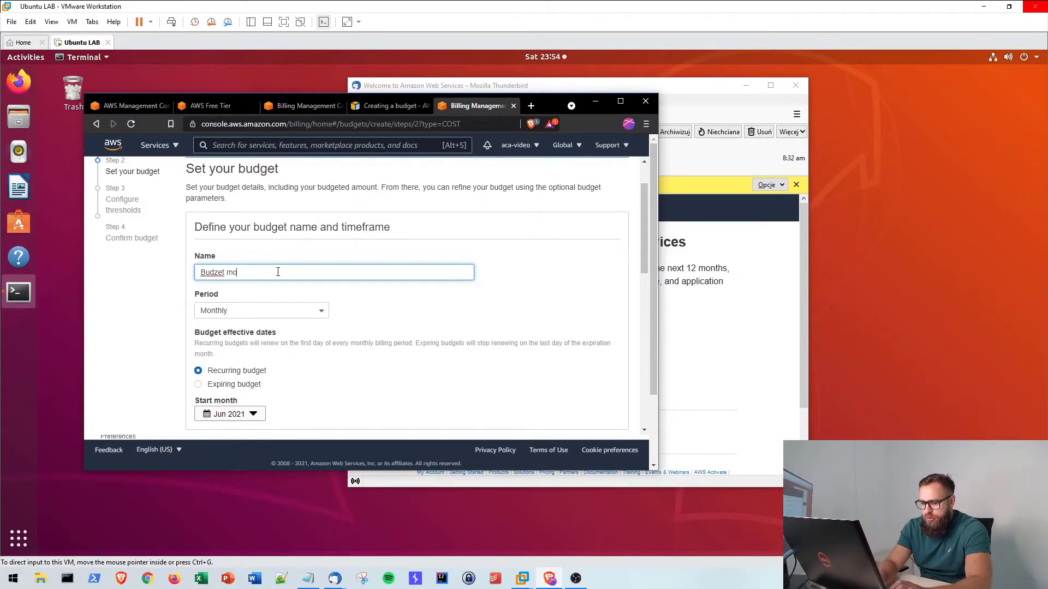
text(jego aws)
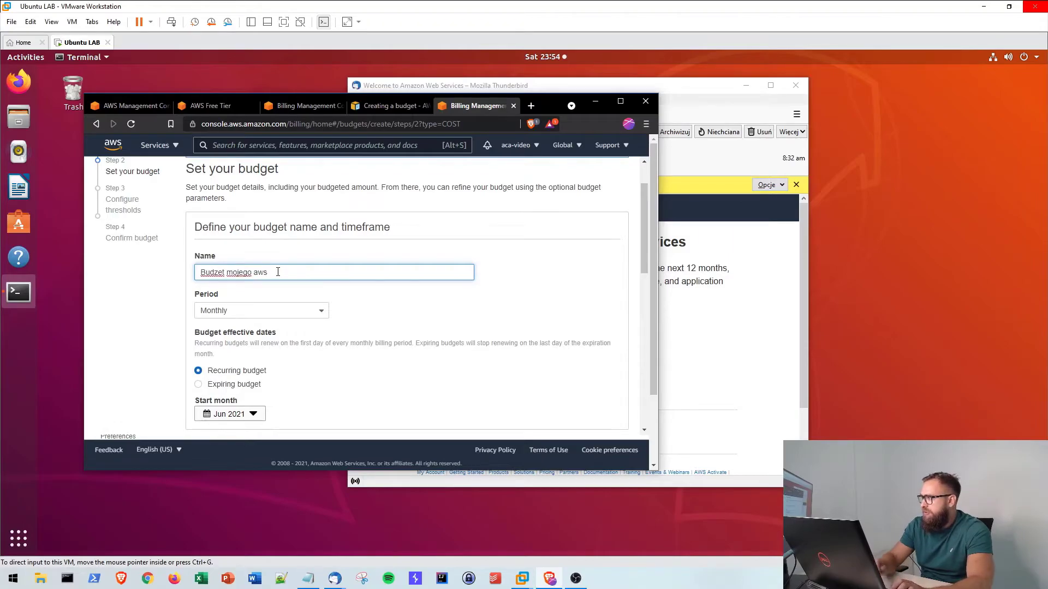
- Keep the budget period set to Monthly recurring
click(258, 312)
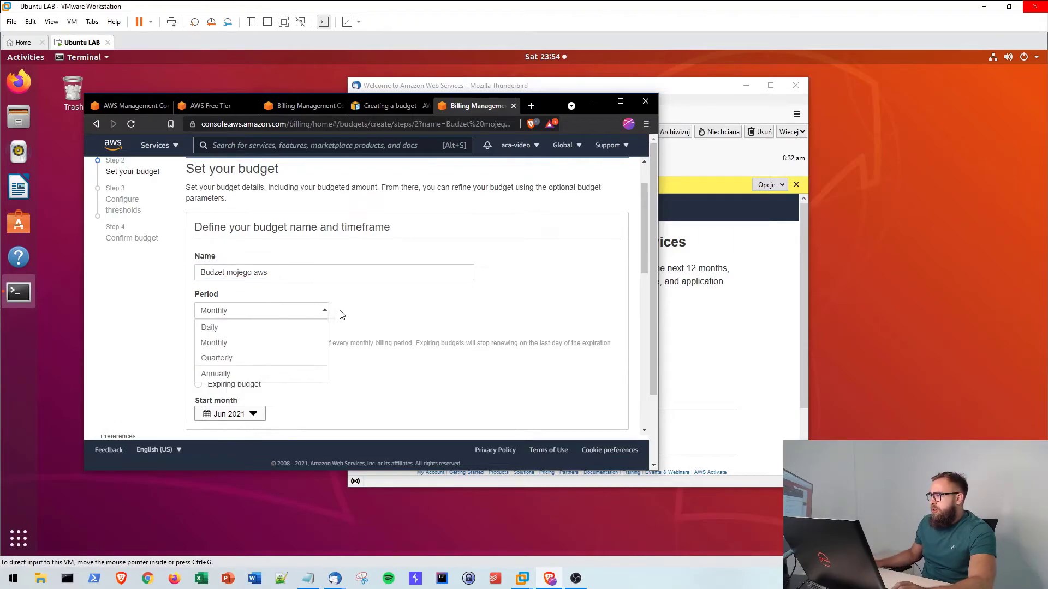
click(391, 303)
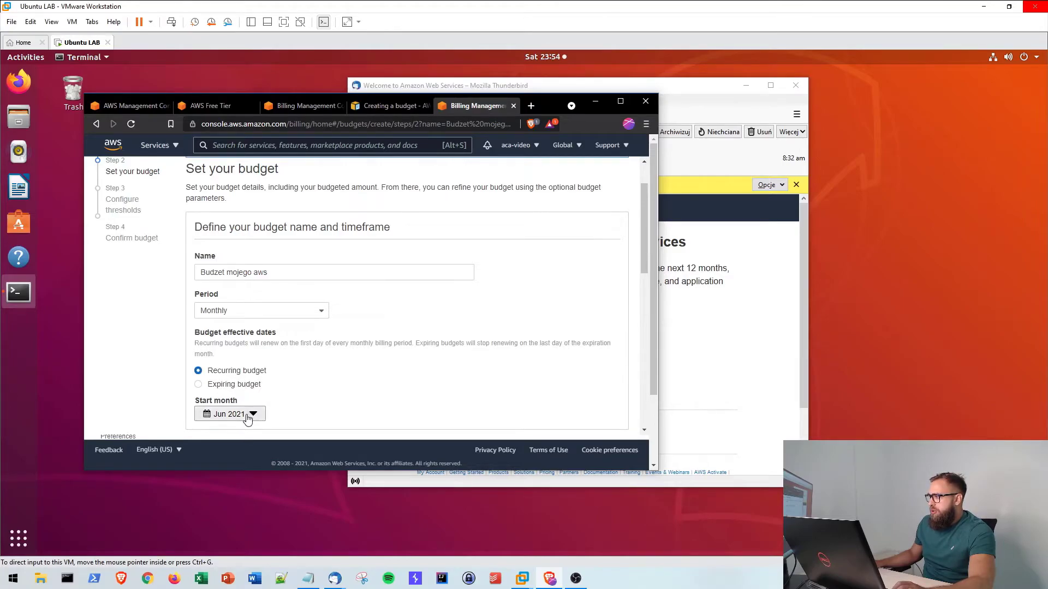
scroll(327, 371, down, 2)
scroll(264, 311, up, 4)
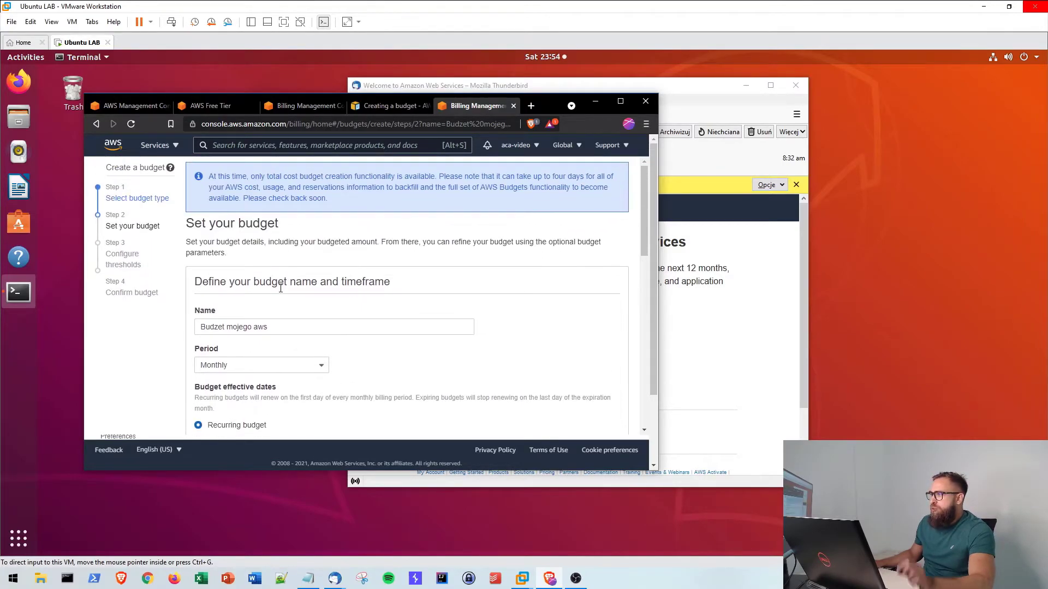
scroll(466, 355, down, 6)
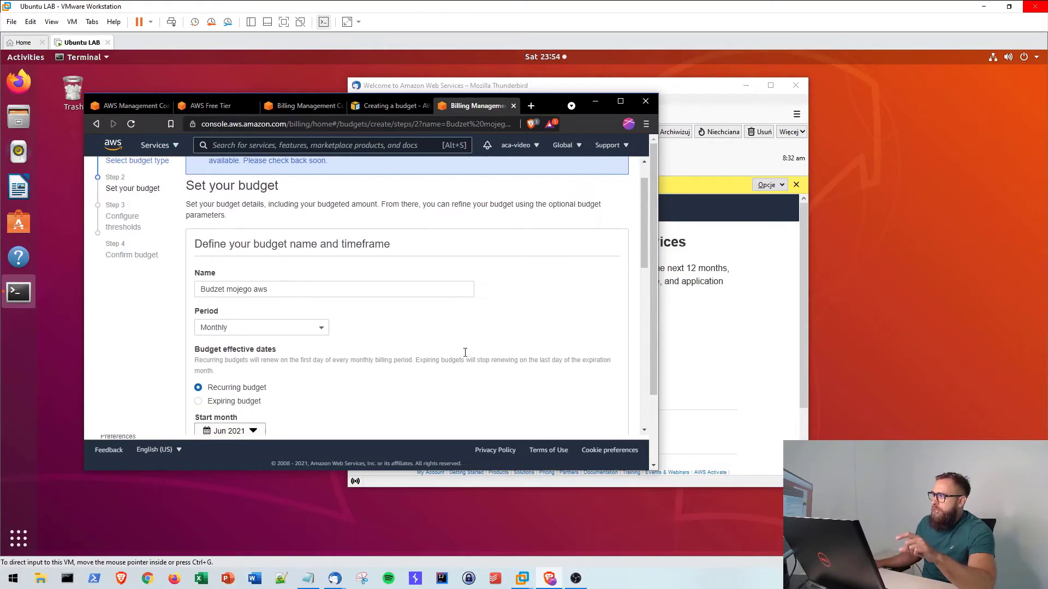
scroll(367, 234, down, 3)
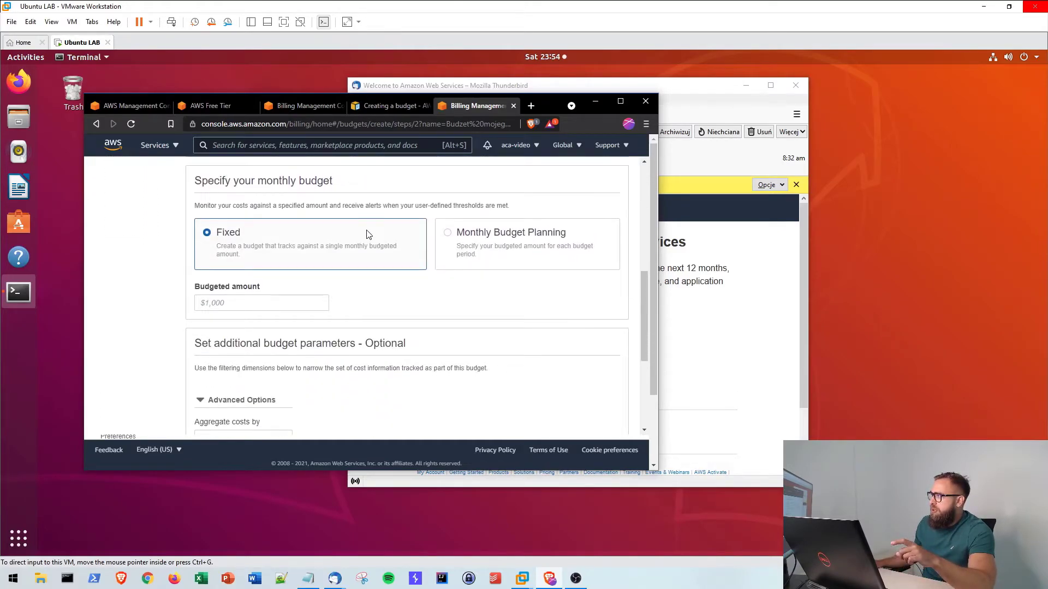
scroll(367, 233, up, 4)
scroll(352, 272, down, 3)
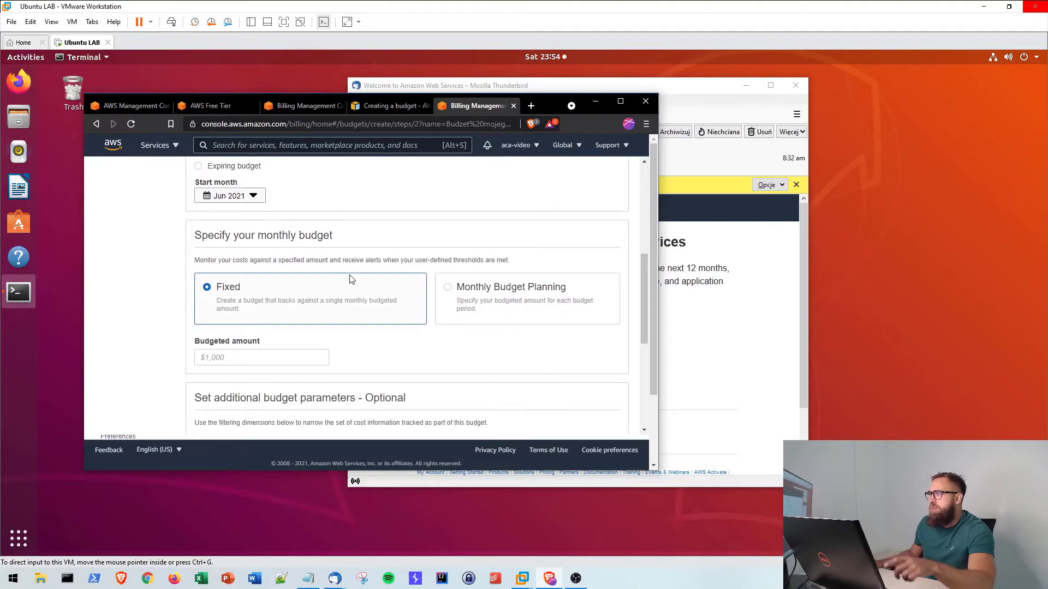
- Enter a fixed budgeted amount of $30 and review the Advanced Options (unblended costs)
click(247, 356)
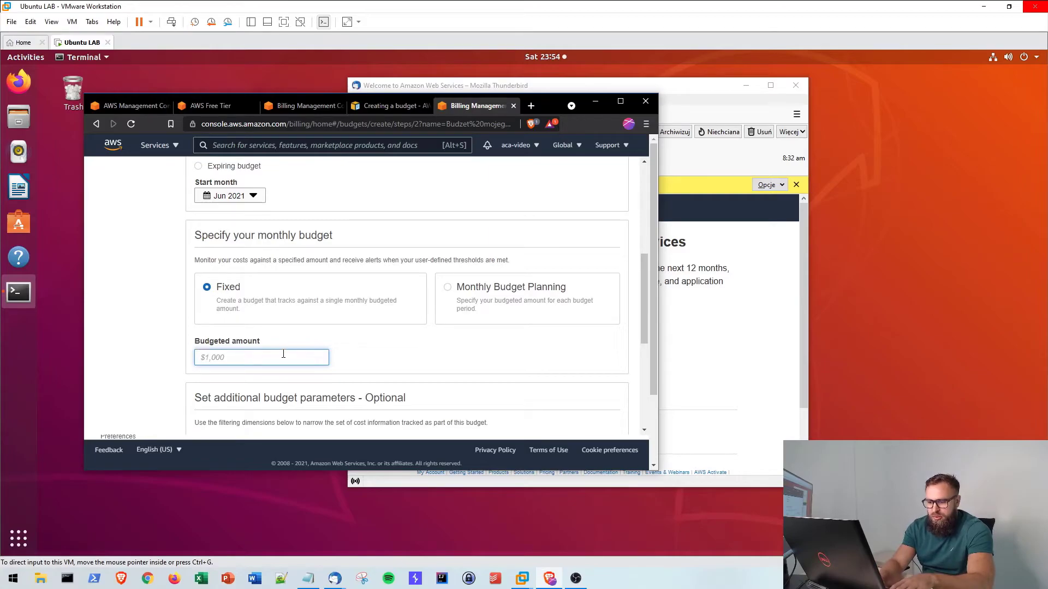
text(30)
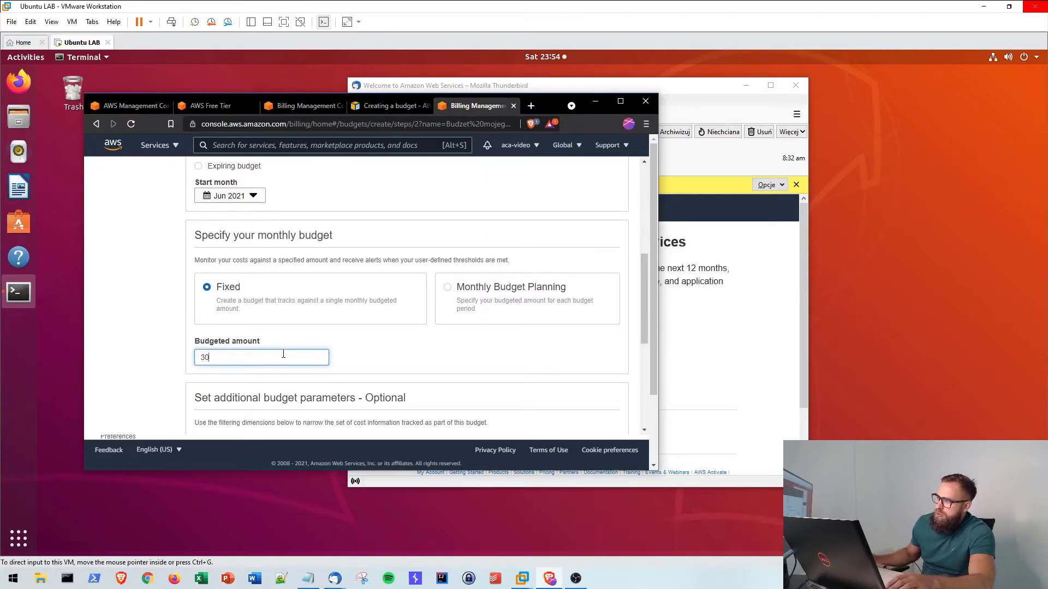
click(394, 346)
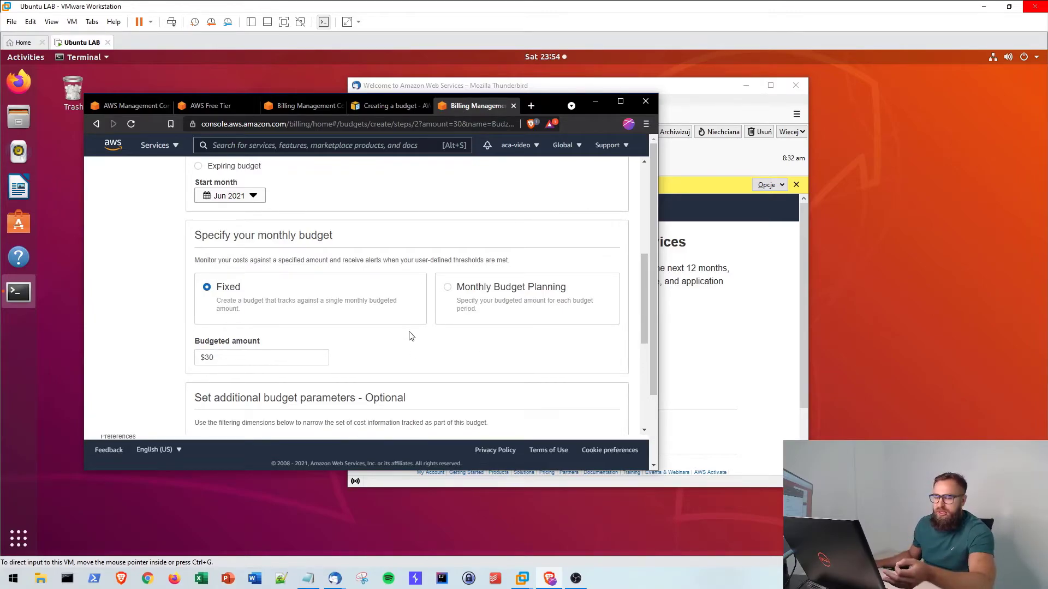
scroll(411, 336, down, 3)
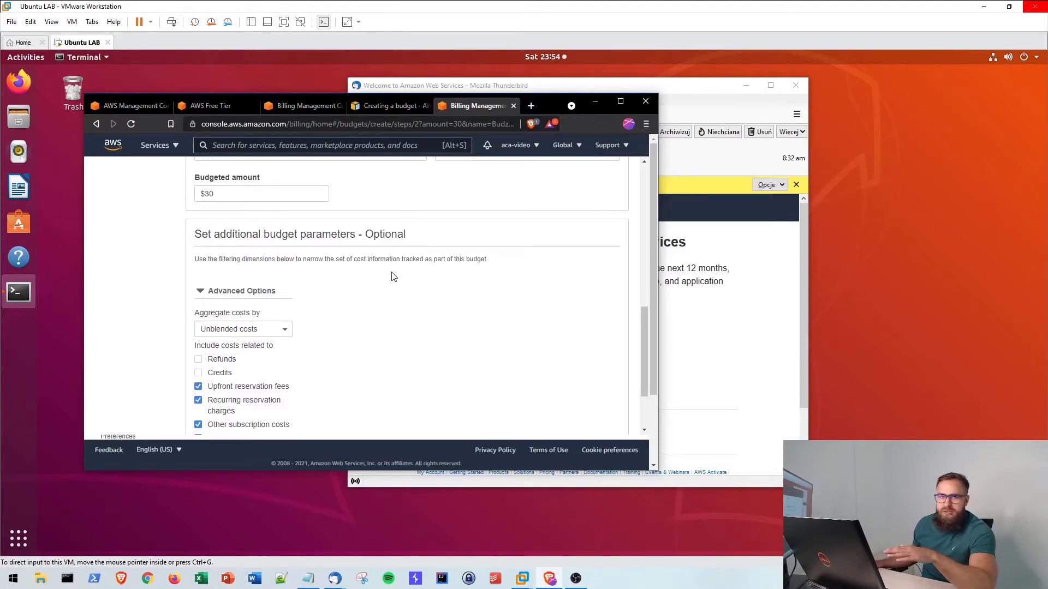
scroll(416, 298, up, 3)
scroll(410, 285, up, 2)
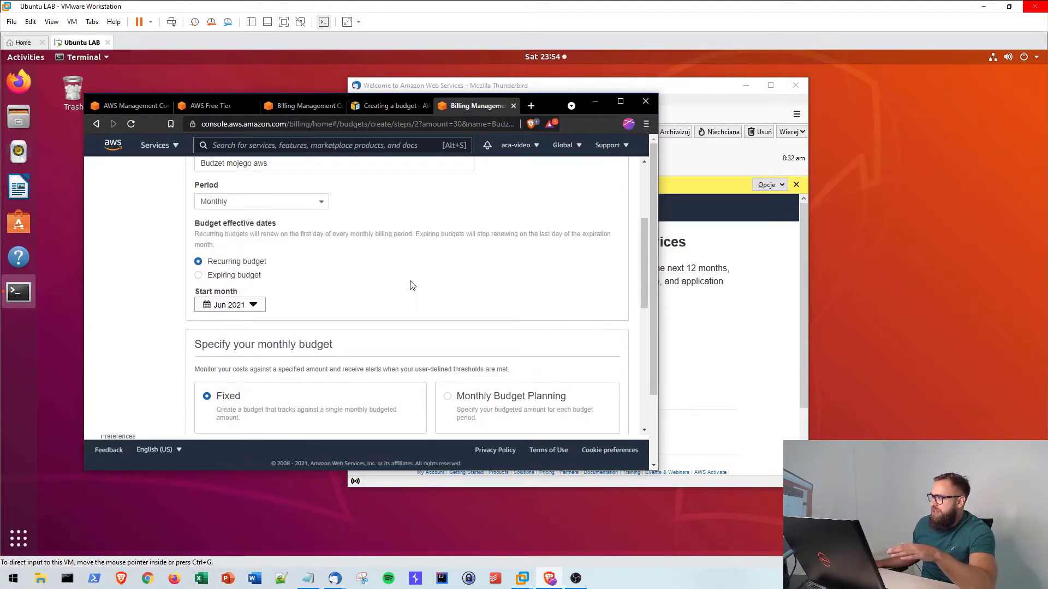
scroll(388, 280, down, 6)
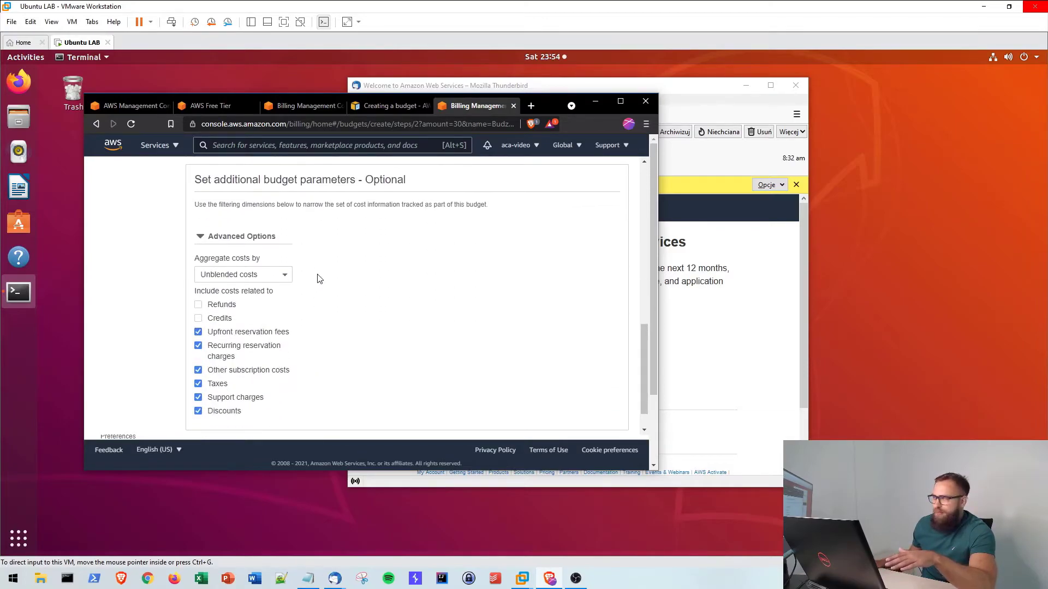
scroll(256, 266, up, 2)
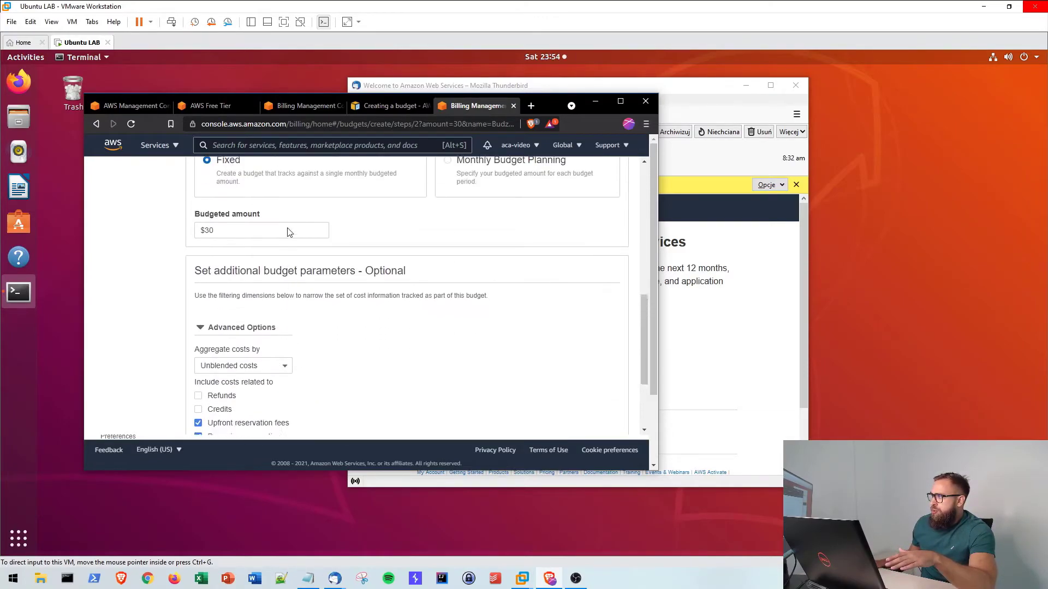
scroll(327, 281, down, 2)
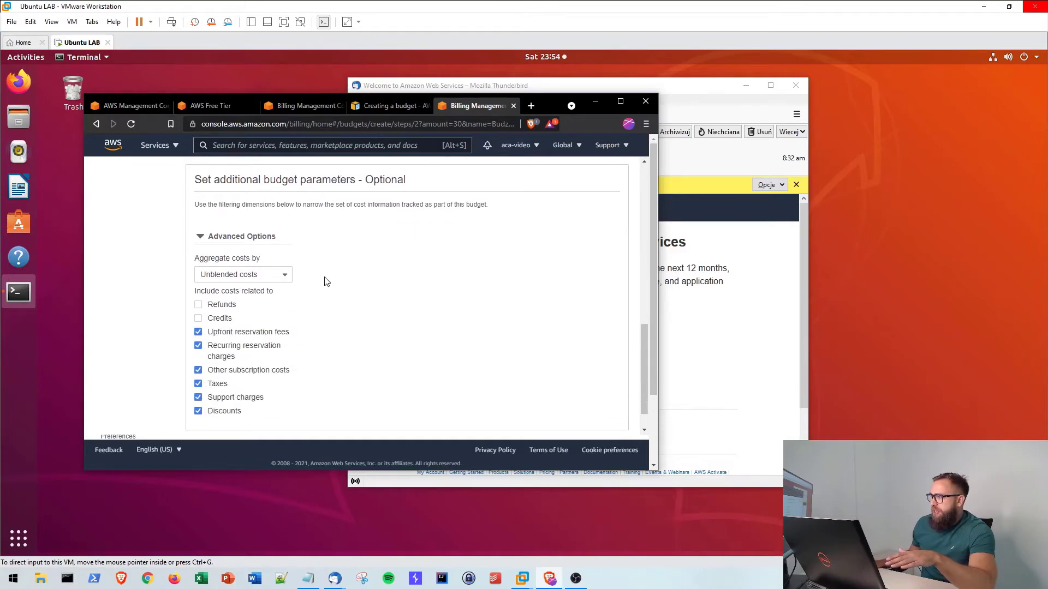
scroll(354, 284, down, 1)
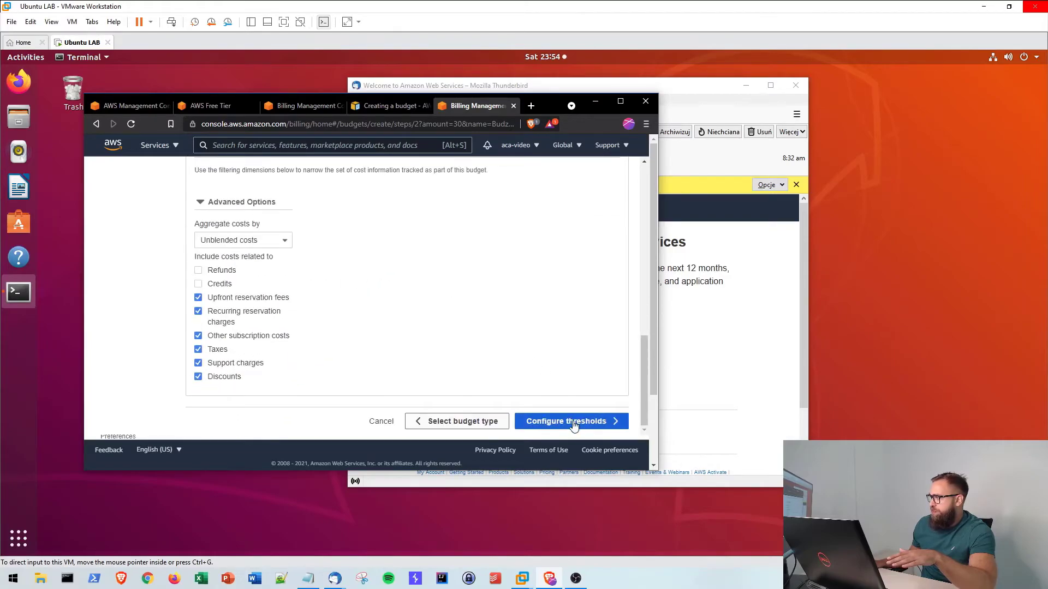
- Continue to Configure thresholds and set an alert at 60% of actual cost ($18.00)
click(573, 423)
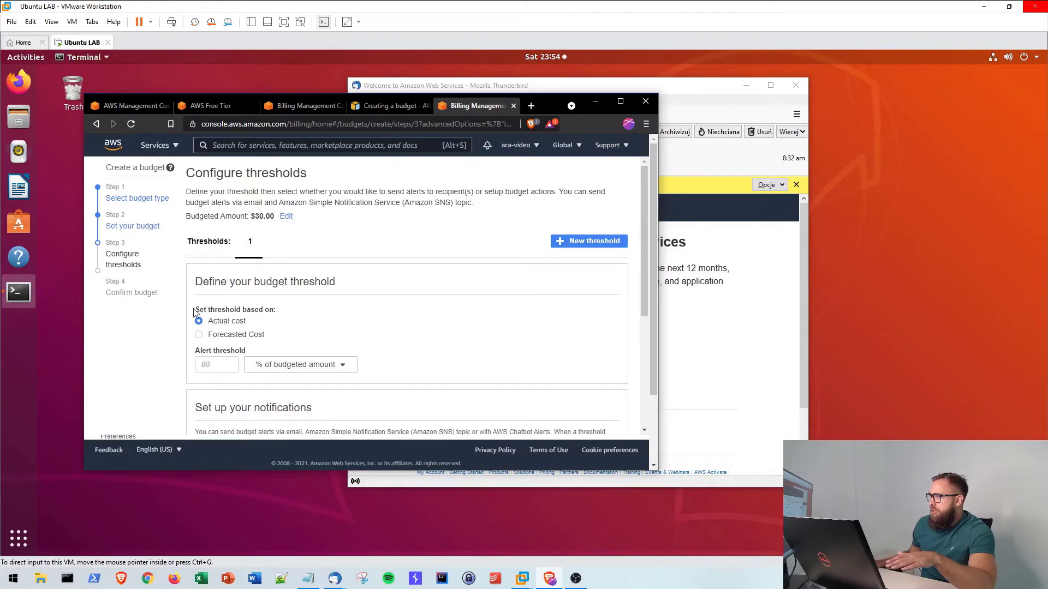
drag(195, 310, 364, 307)
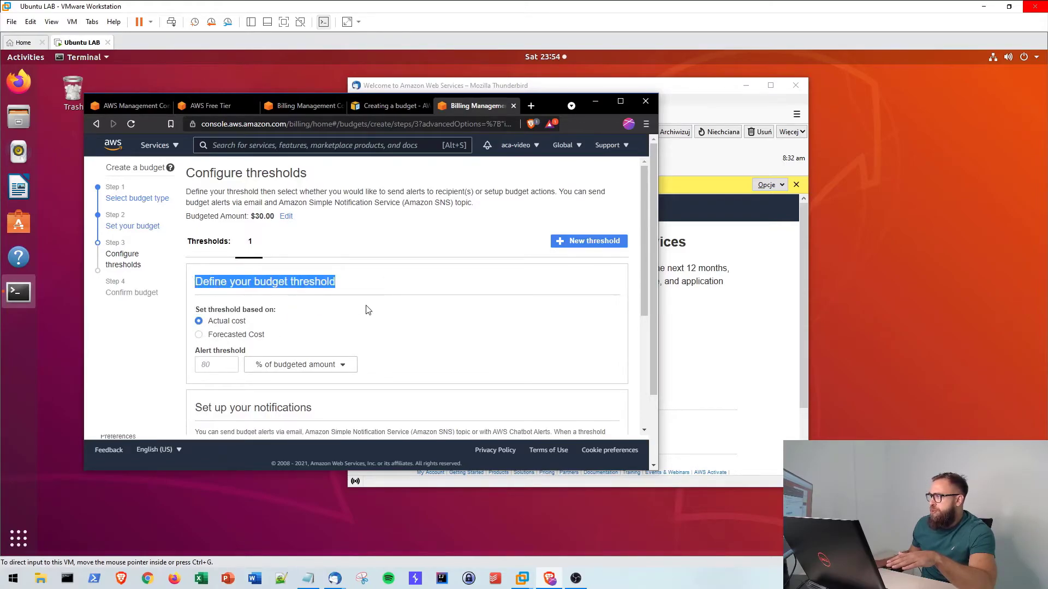
click(364, 309)
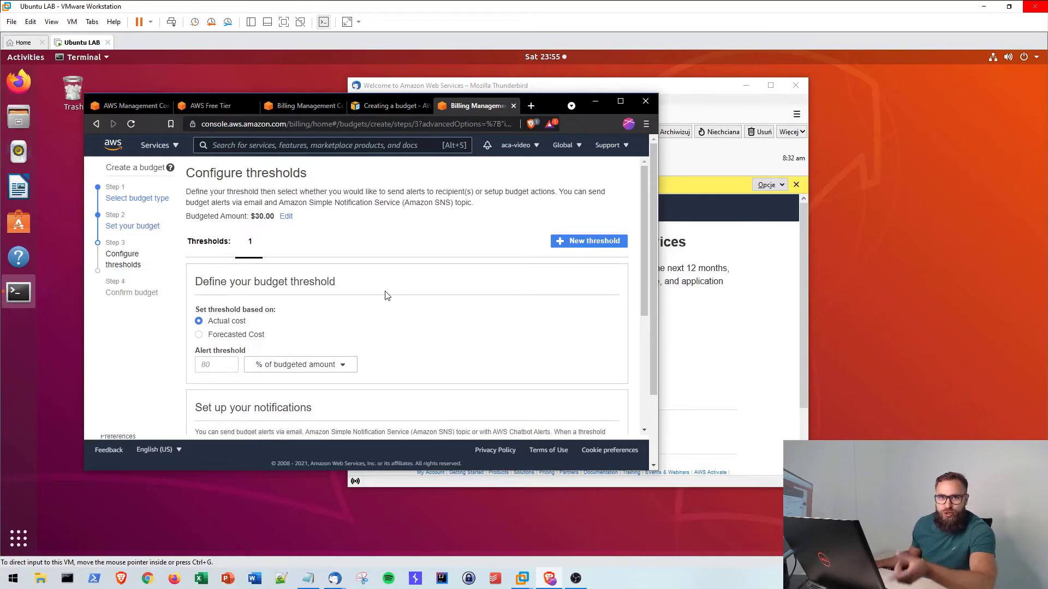
scroll(360, 297, down, 1)
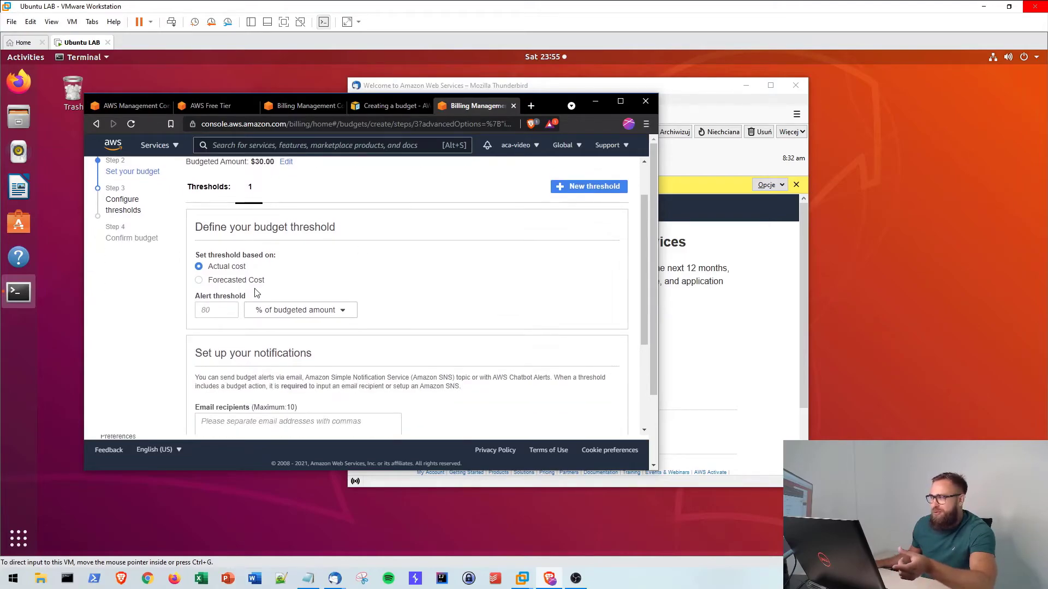
click(209, 310)
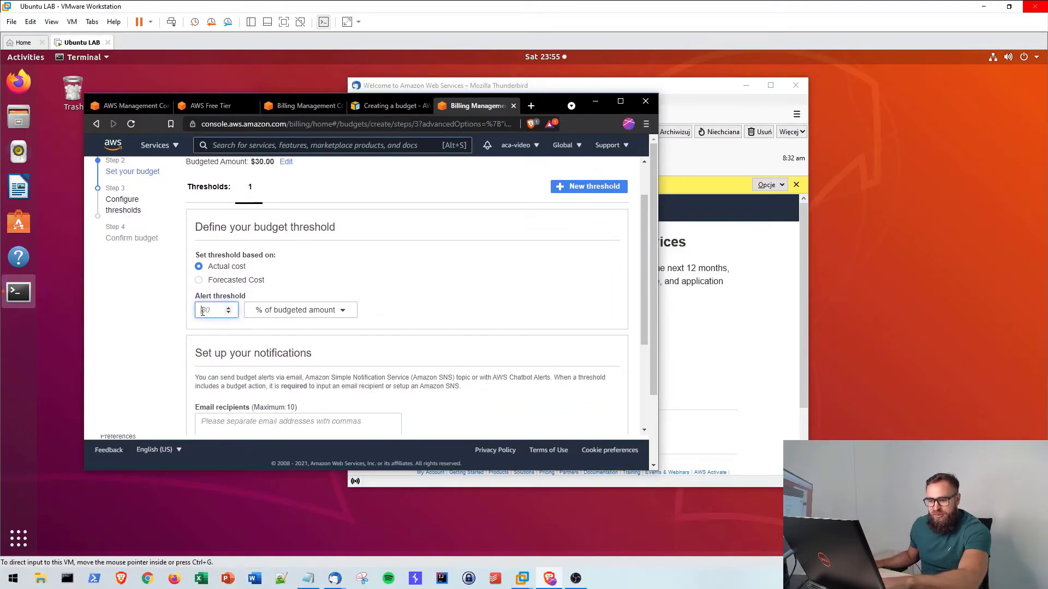
text(60)
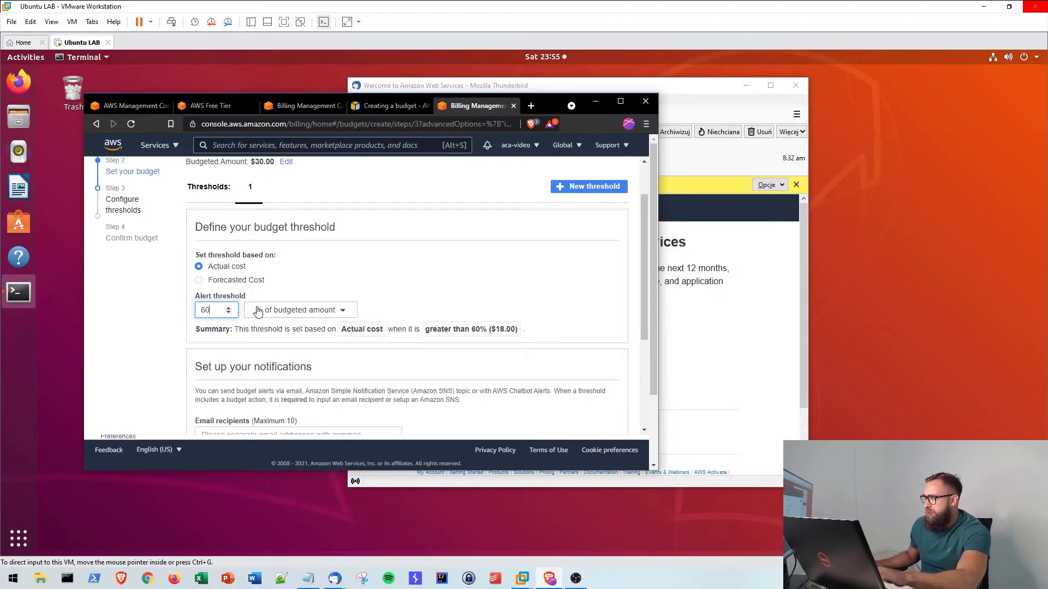
click(465, 289)
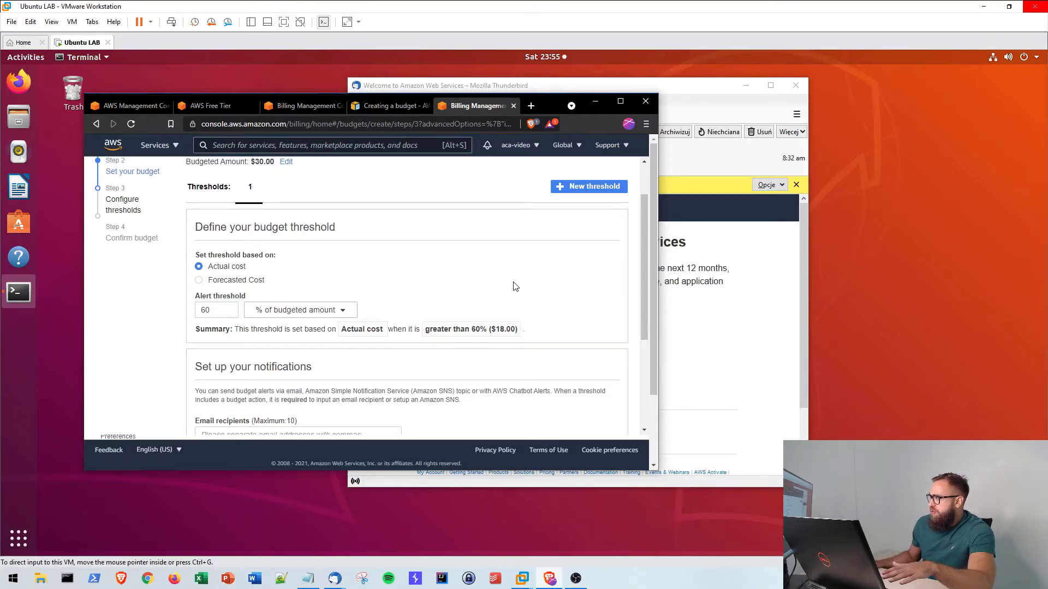
scroll(487, 276, down, 2)
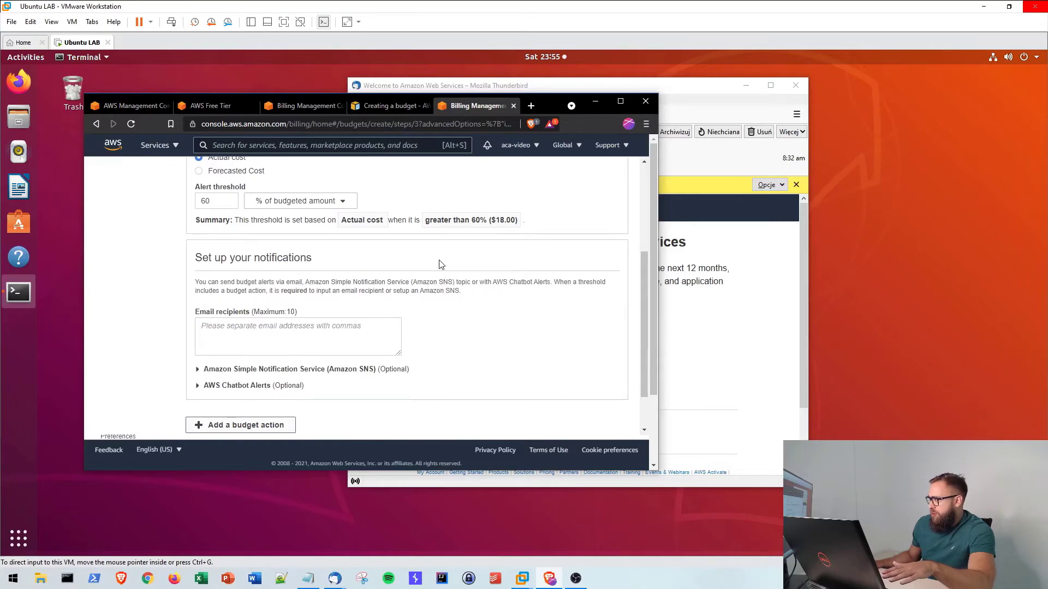
- Enter the contact's e-mail address as the alert's email recipient
click(246, 331)
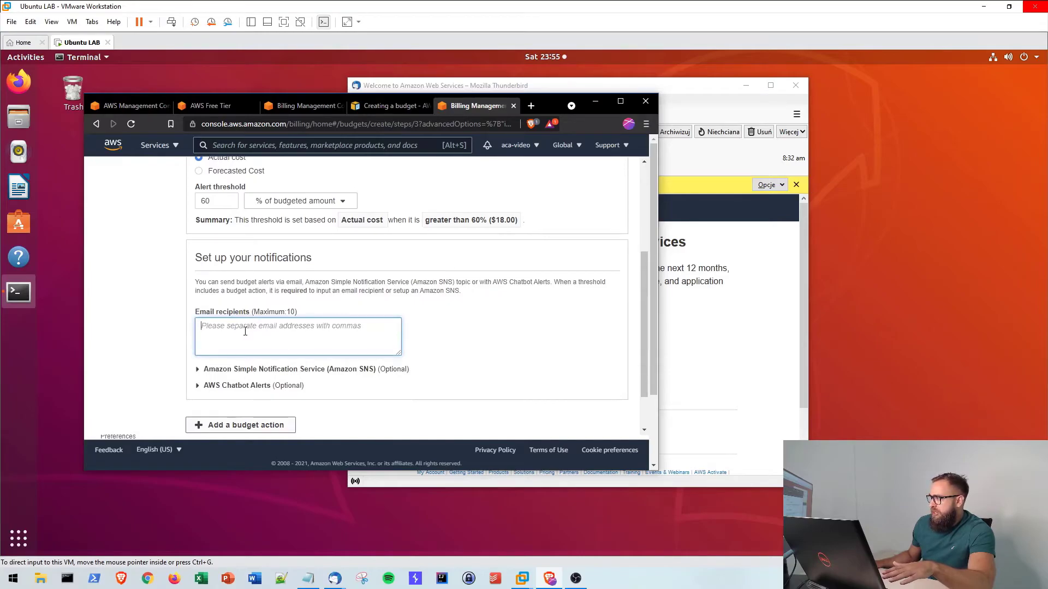
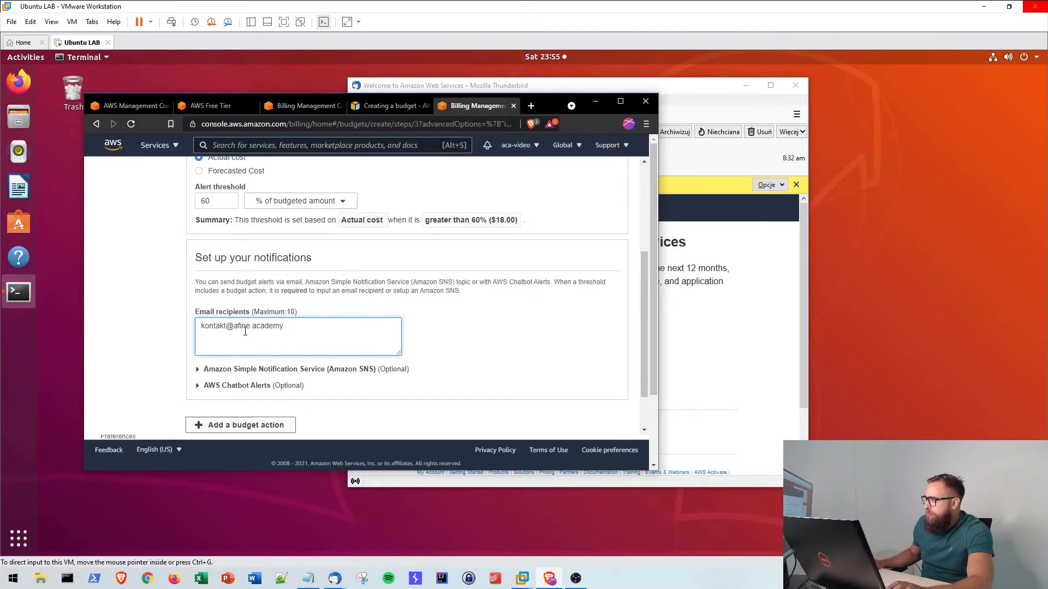
click(491, 358)
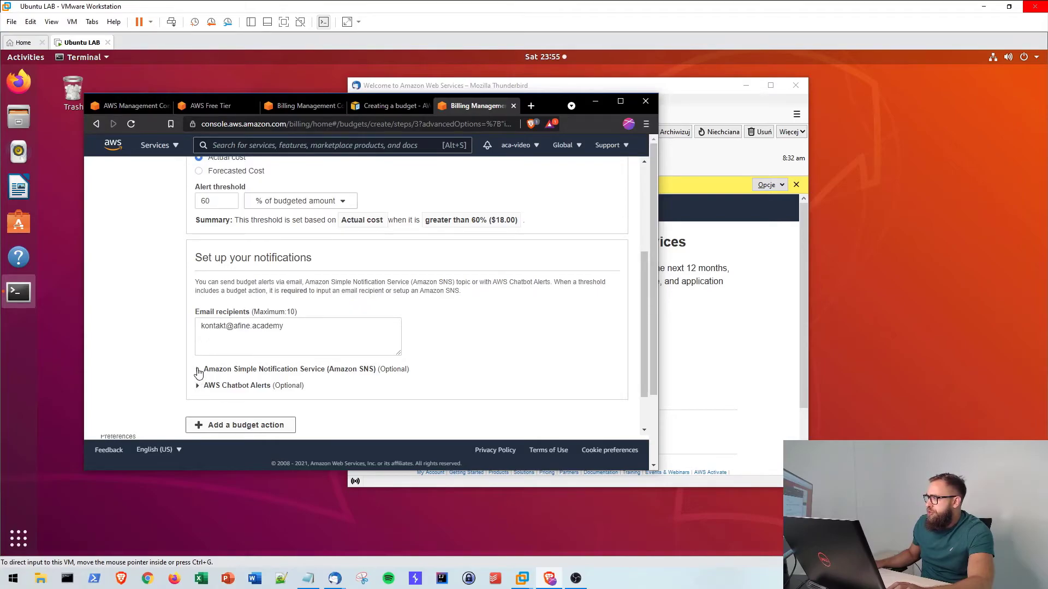
- Check and collapse the Amazon SNS and AWS Chatbot alert options, then add a budget action
scroll(218, 360, up, 2)
scroll(239, 344, down, 3)
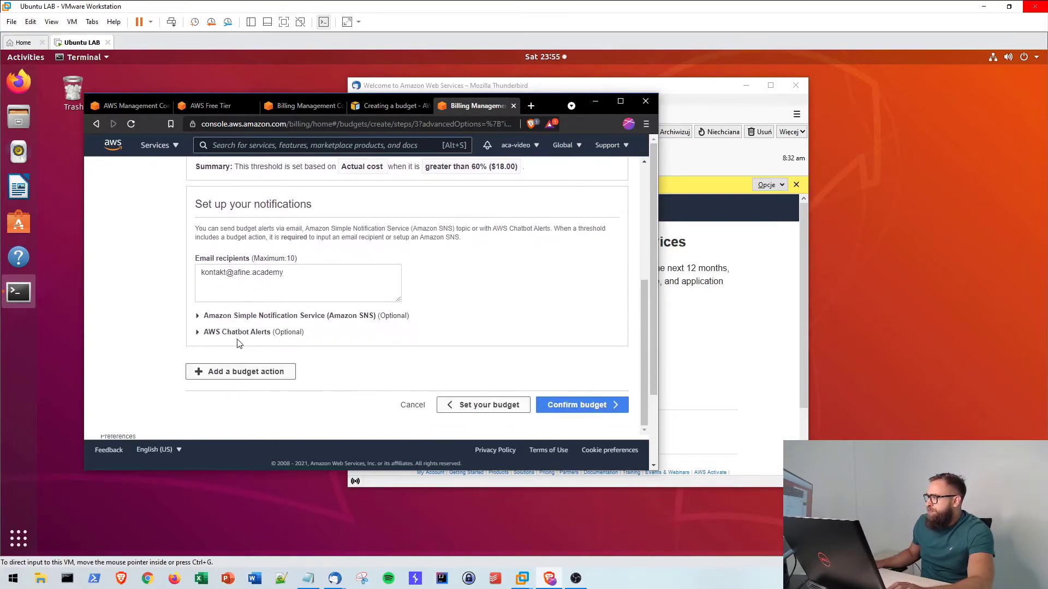
click(197, 317)
click(197, 317)
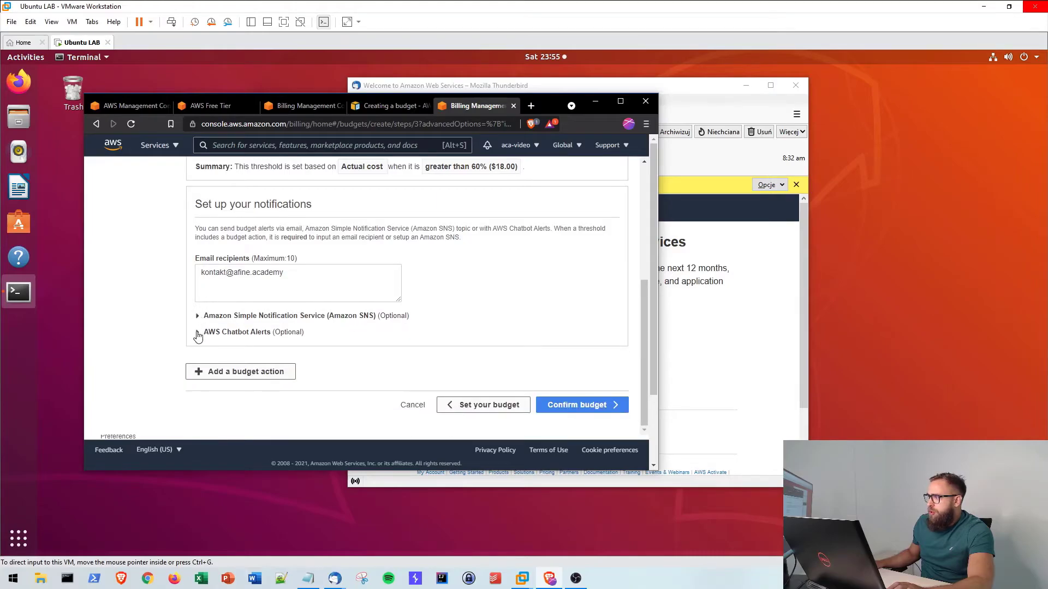
click(199, 333)
click(199, 334)
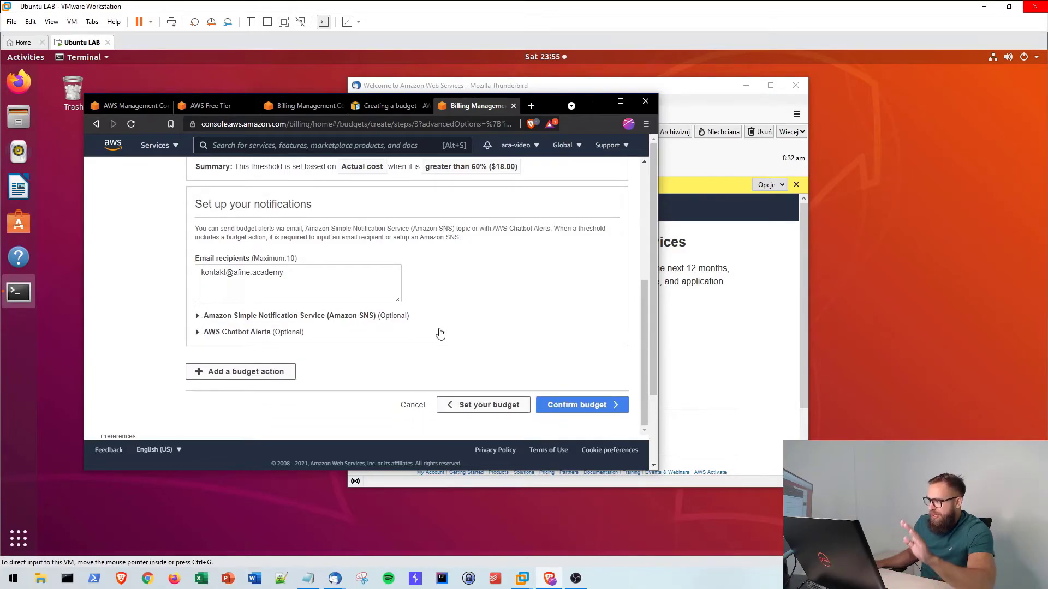
click(227, 376)
scroll(240, 371, down, 5)
scroll(244, 368, down, 4)
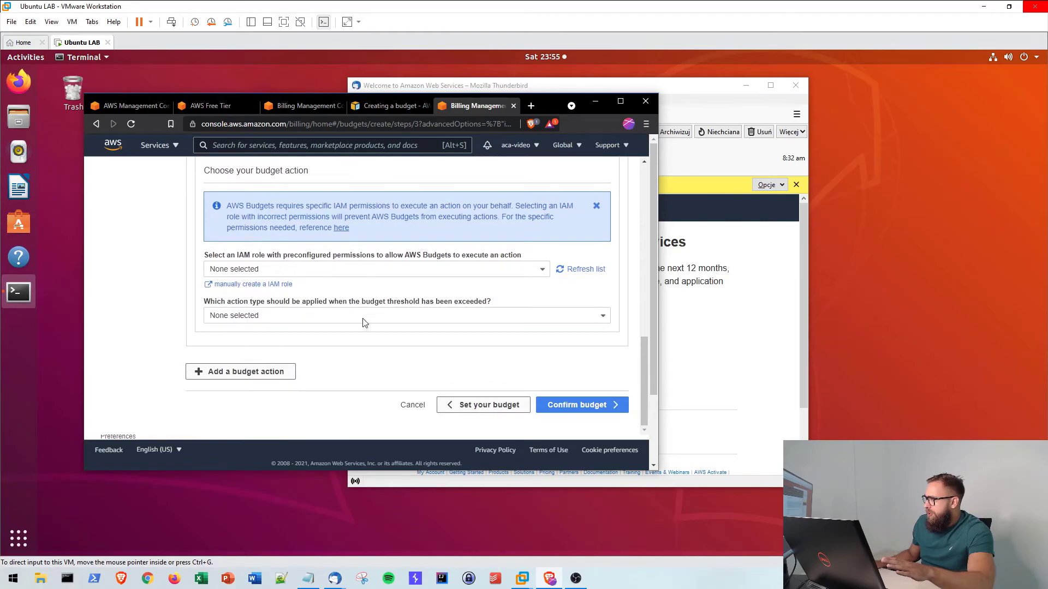
scroll(338, 322, up, 5)
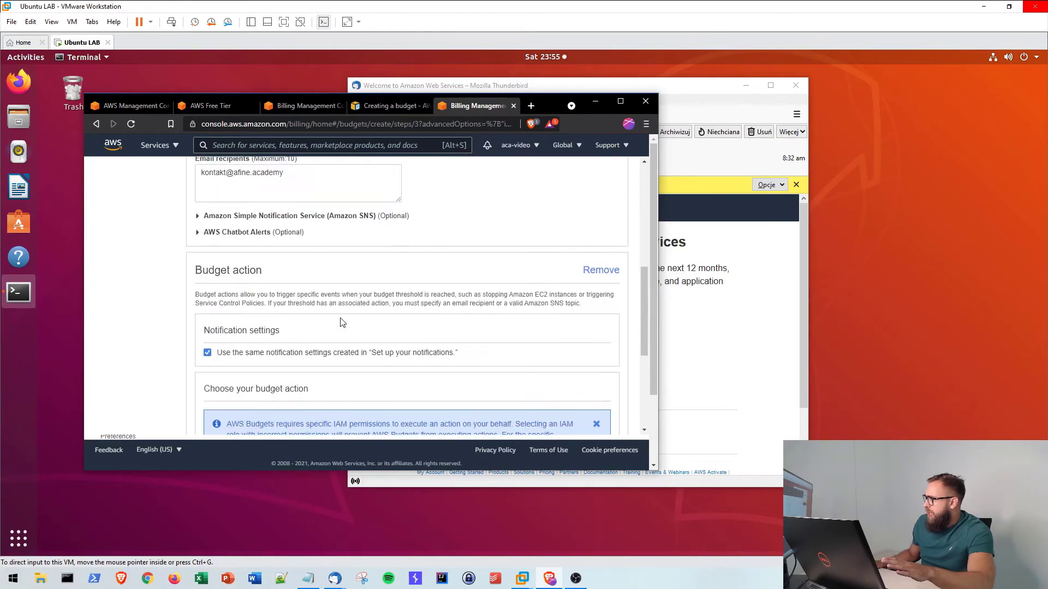
click(600, 269)
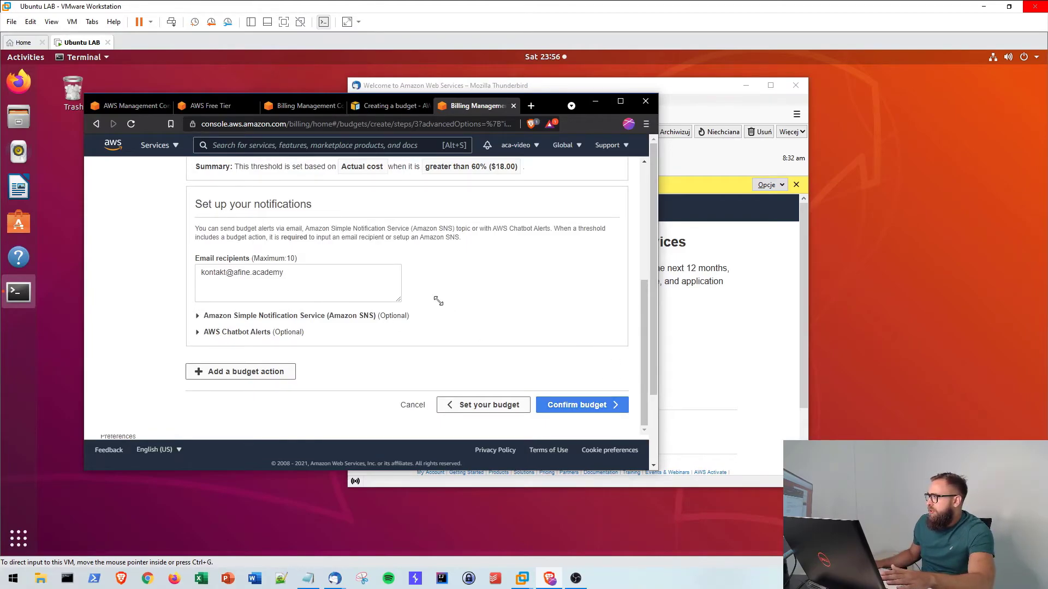
scroll(437, 299, up, 4)
scroll(477, 308, down, 4)
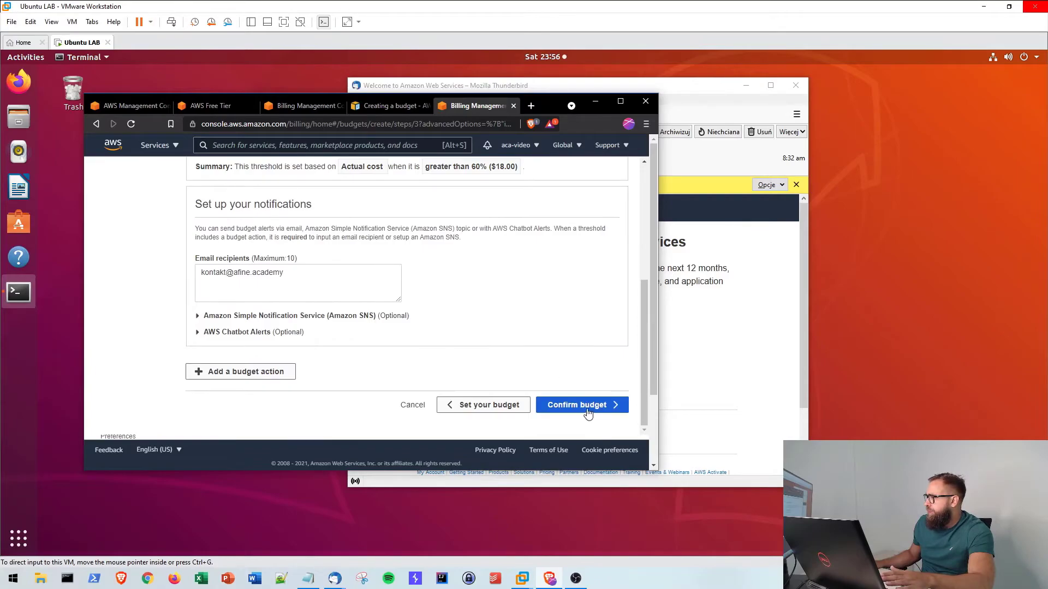
- Review the $30 monthly budget and its 60% ($18.00) actual-cost email alert, then create it
click(583, 409)
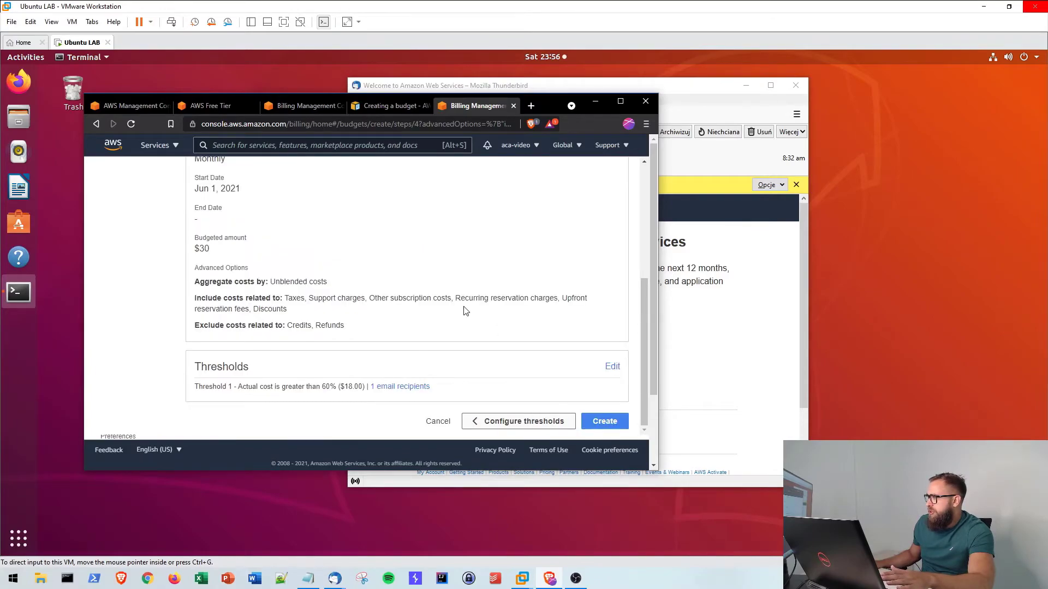
scroll(461, 310, up, 2)
scroll(295, 295, down, 1)
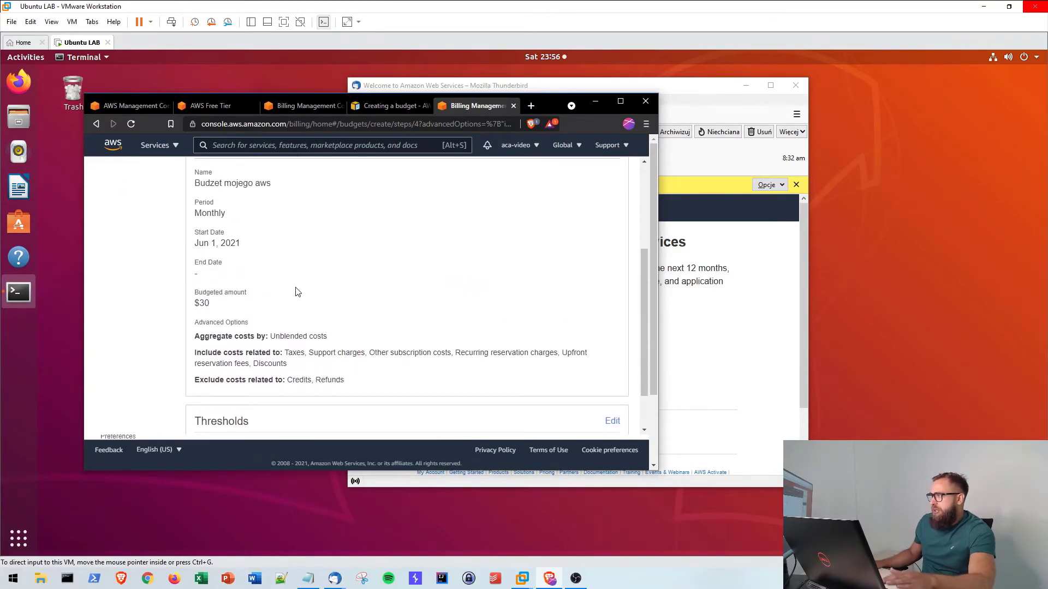
scroll(323, 295, up, 1)
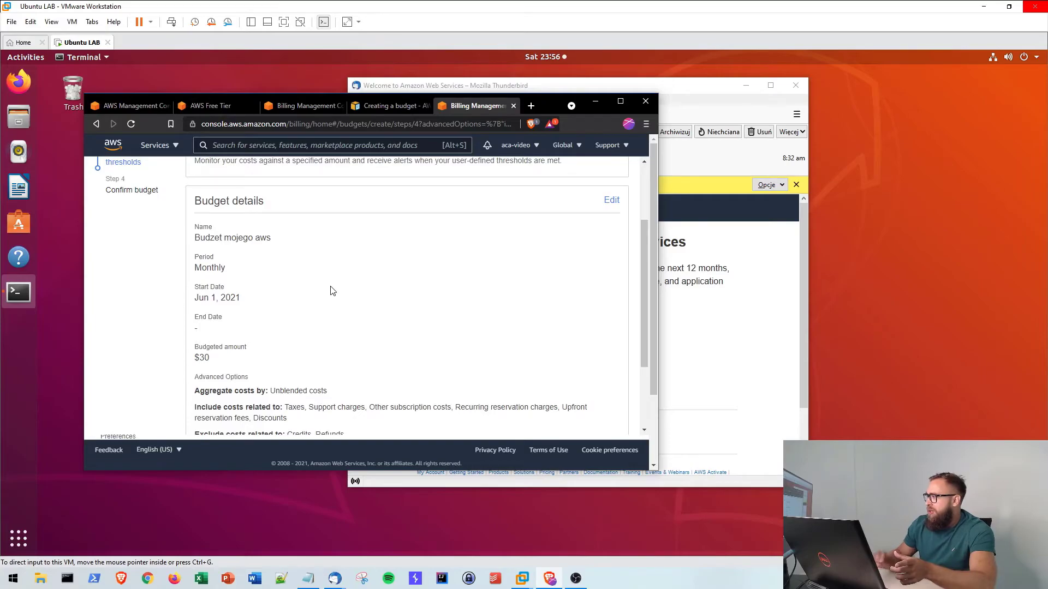
scroll(306, 297, down, 1)
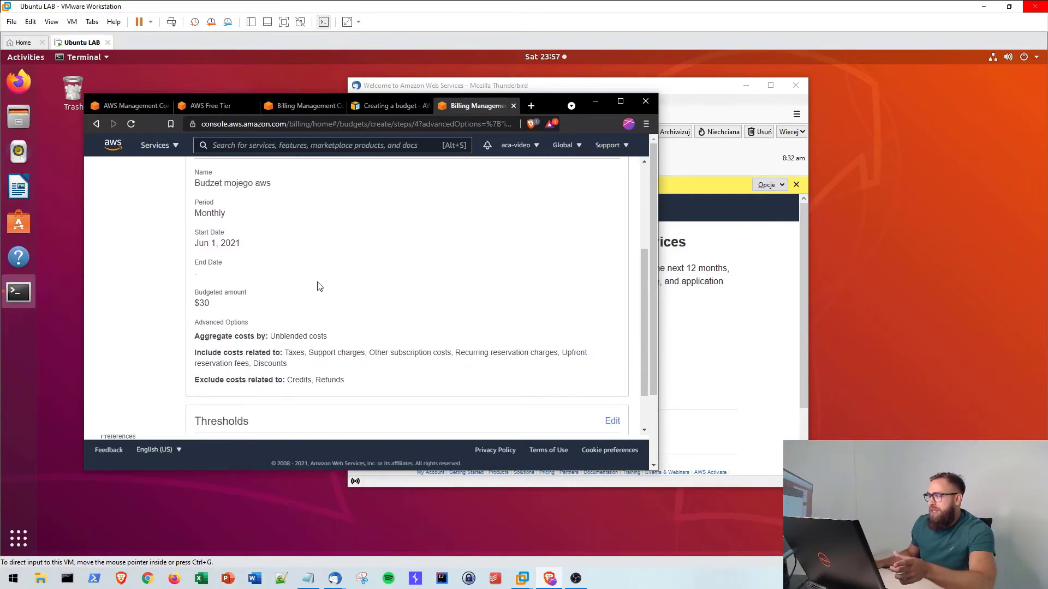
scroll(343, 281, down, 1)
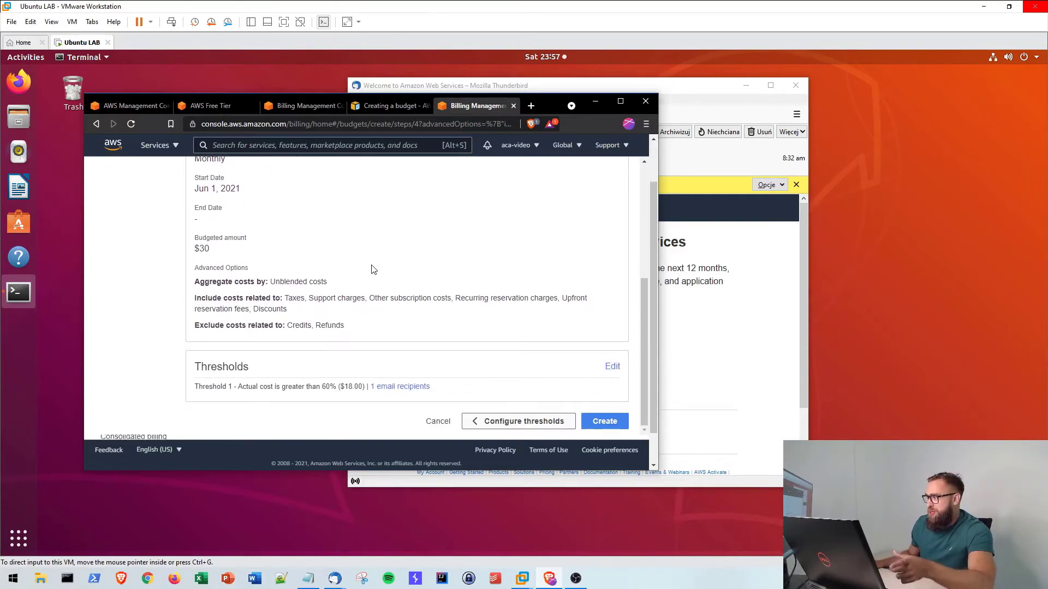
click(617, 431)
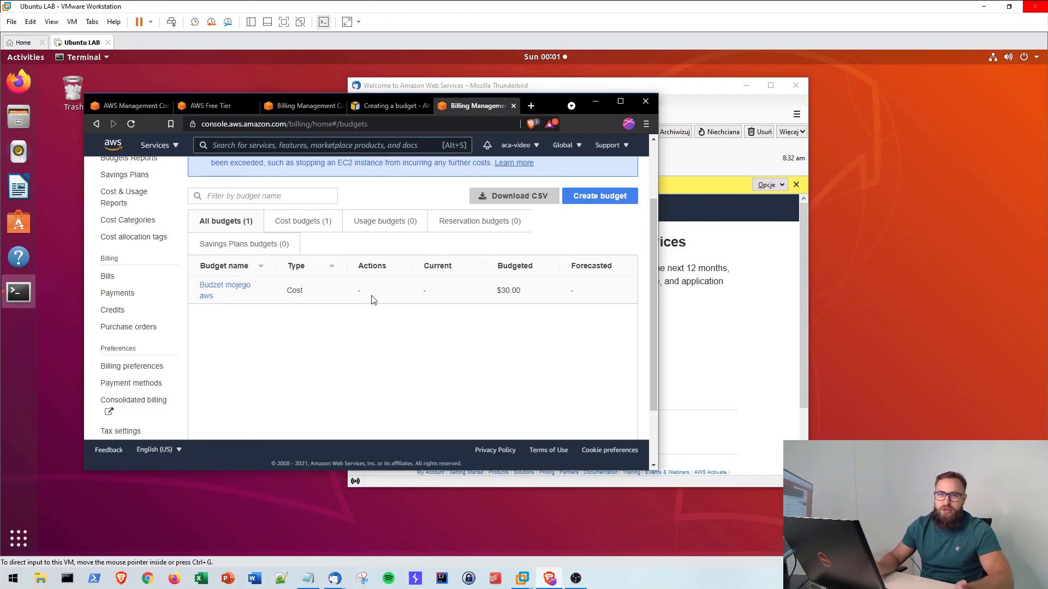
- Scroll up to confirm the success banner and the 'Budzet mojego aws' $30.00 budget in the list
scroll(373, 299, up, 3)
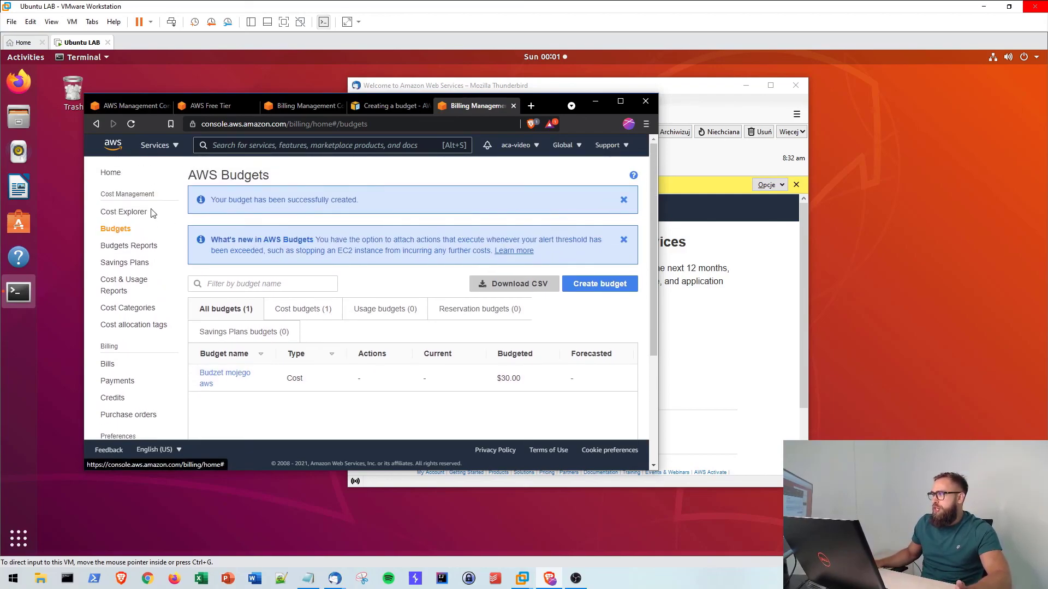